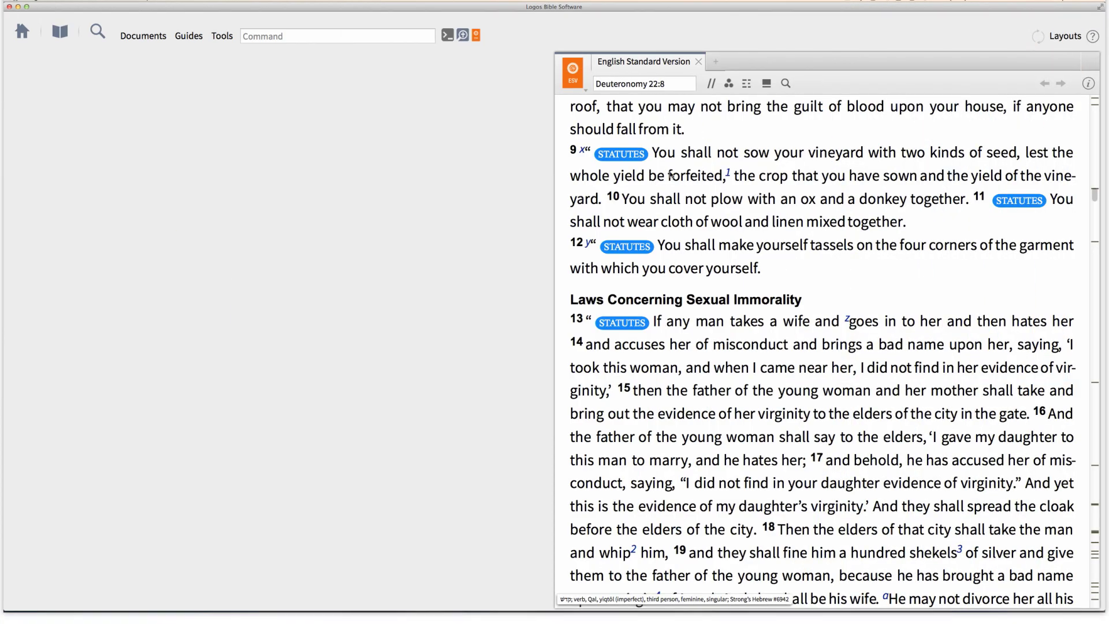
# Step: Open the Highlighting panel from Tools and bring up the LABELS palette's options
pyautogui.moveTo(642, 157)
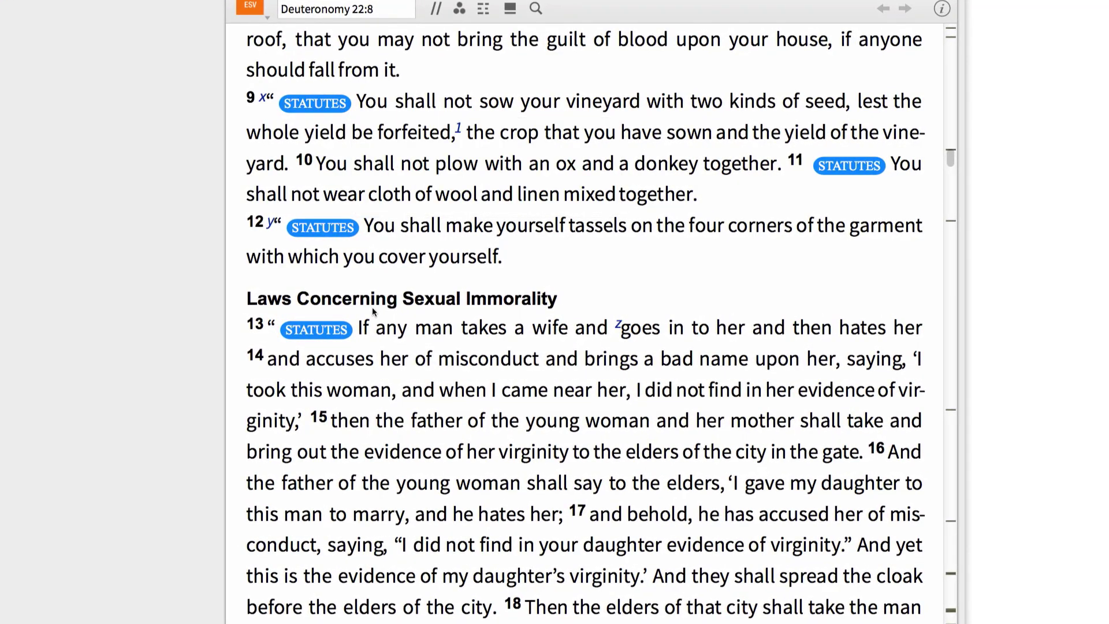
pyautogui.moveTo(342, 329)
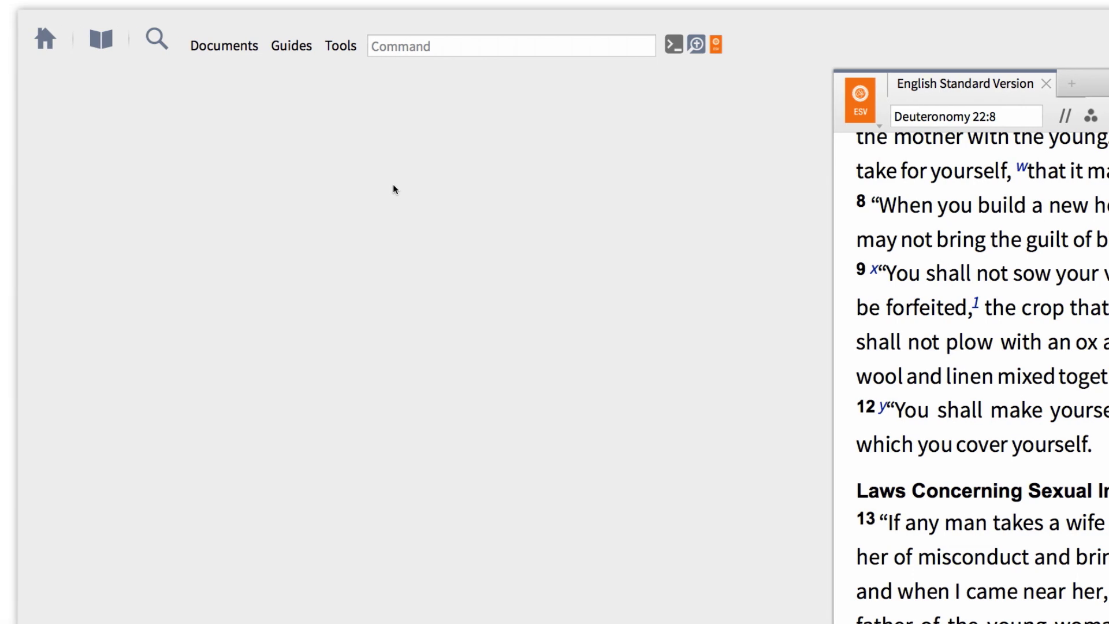
pyautogui.click(349, 46)
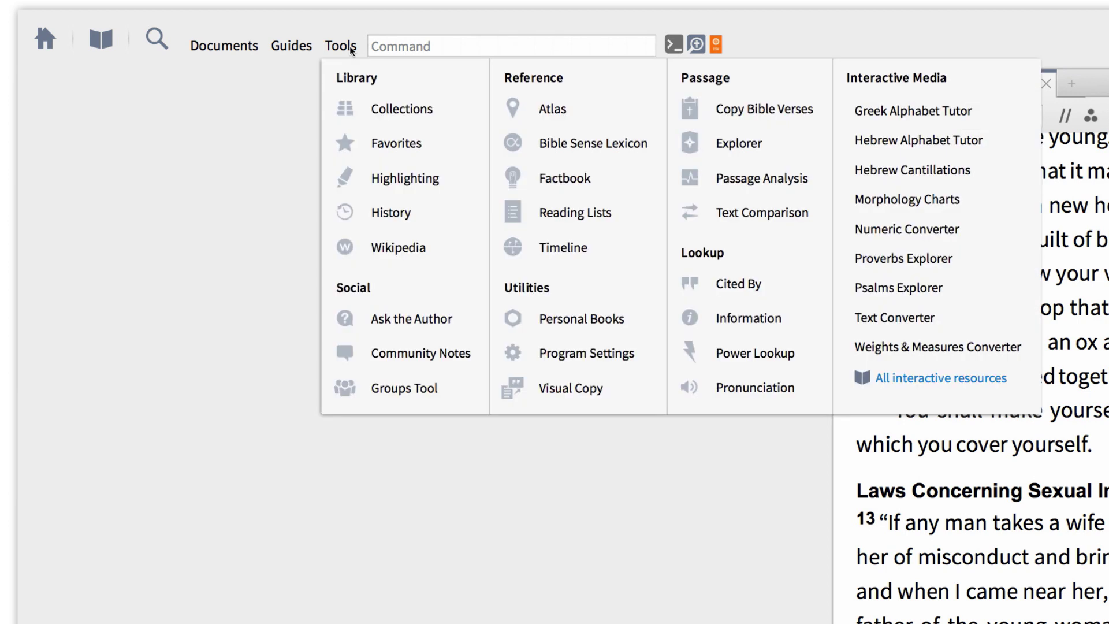
pyautogui.click(424, 180)
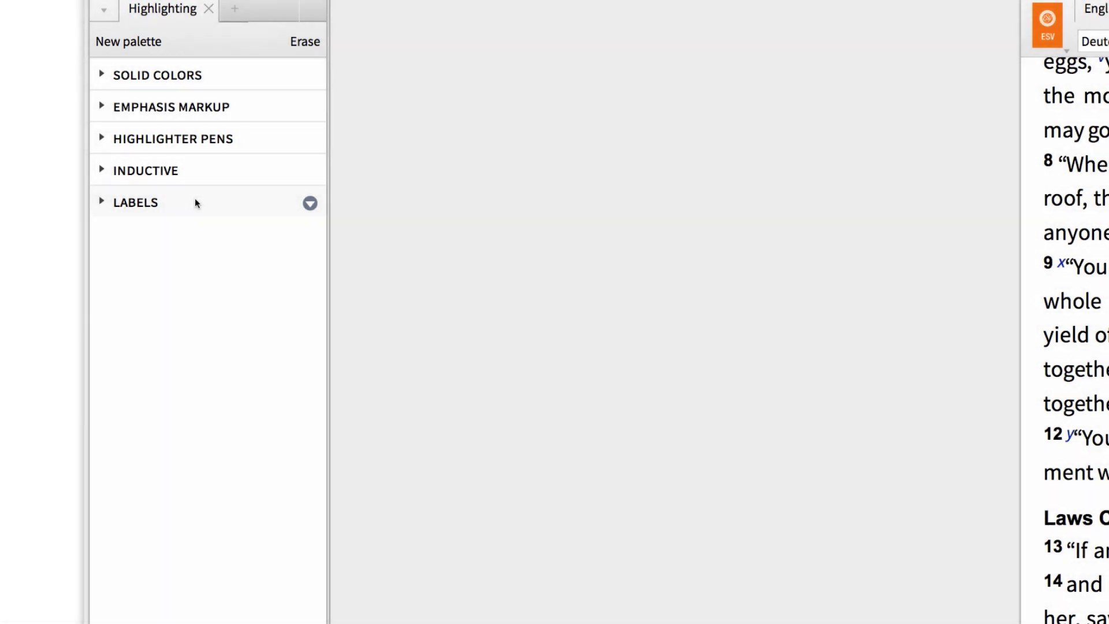
pyautogui.click(310, 203)
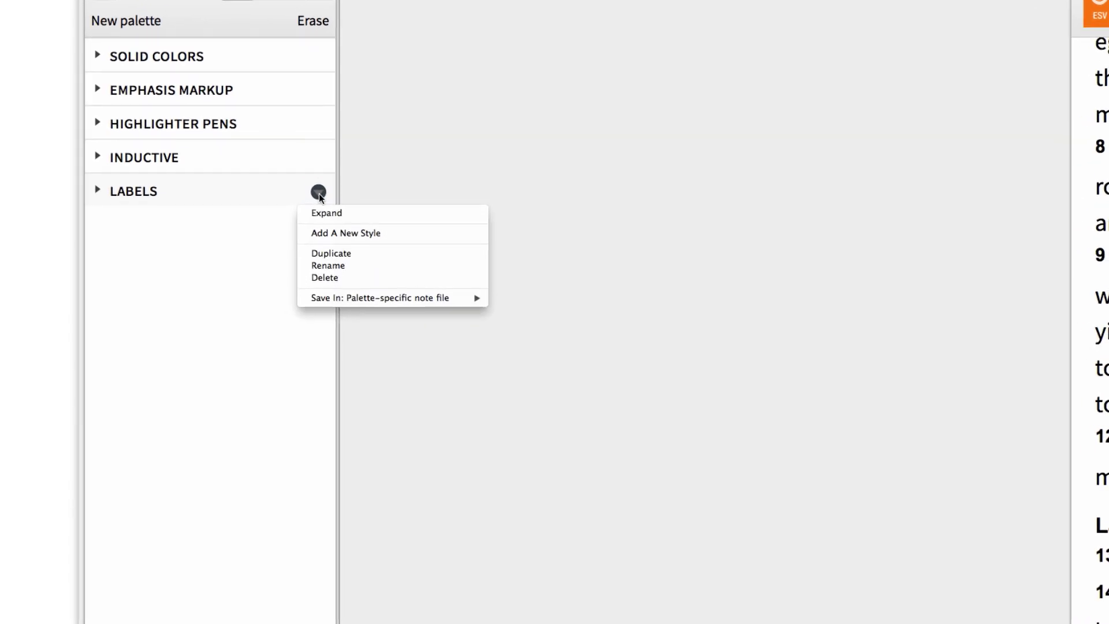
# Step: Add a new style to the LABELS palette named Statute
pyautogui.click(368, 222)
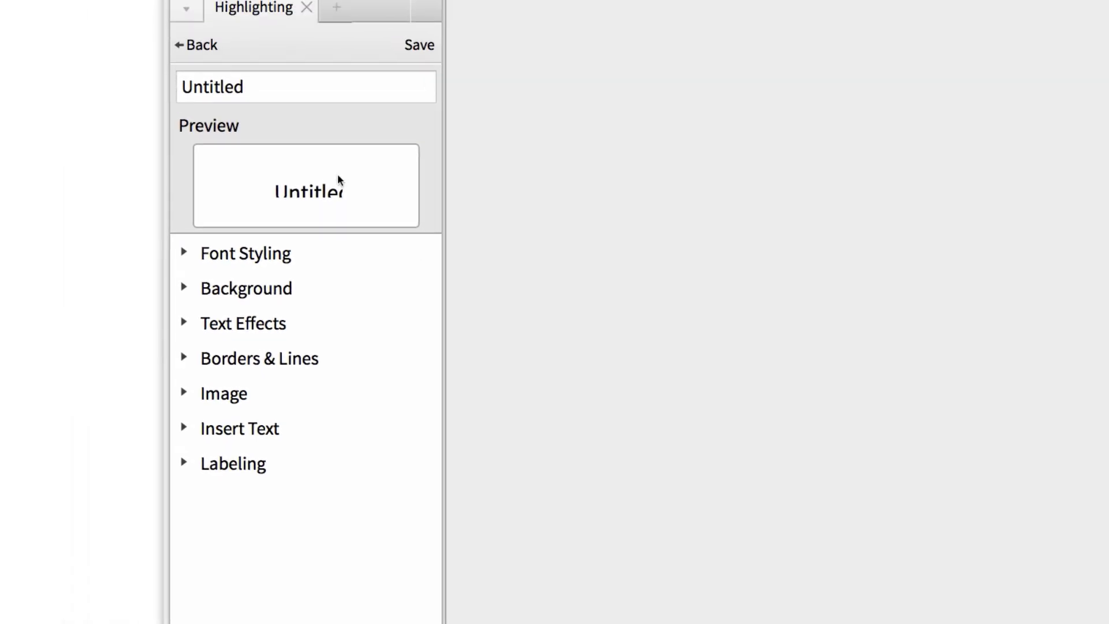
pyautogui.doubleClick(215, 87)
pyautogui.press('BackSpace')
pyautogui.write('Sta')
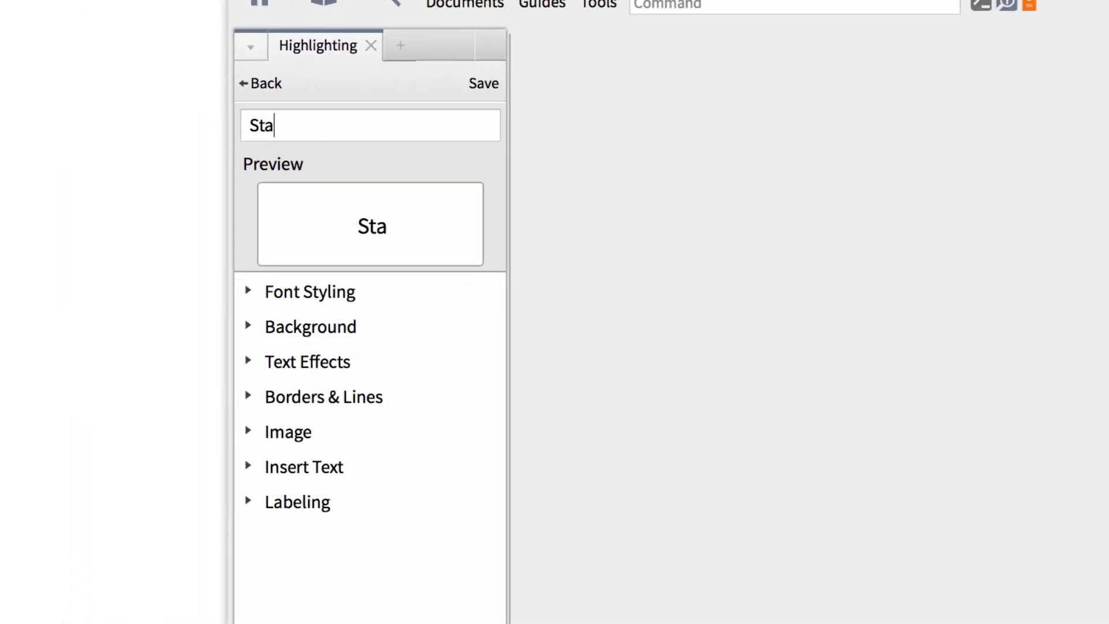
pyautogui.write('tute')
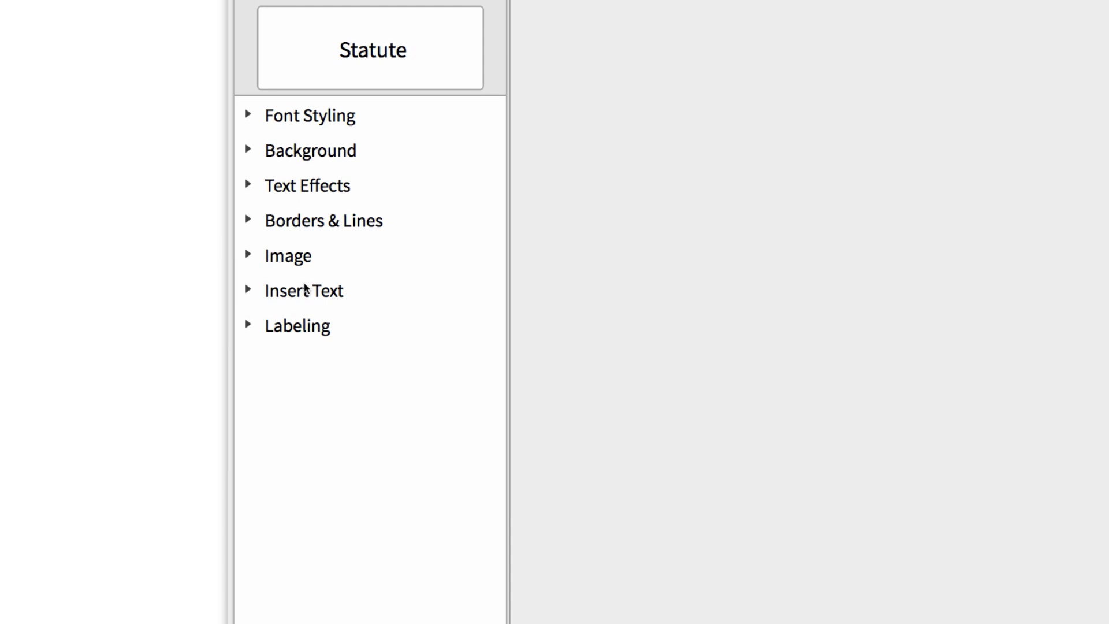
# Step: Make the style insert 'Statute' as a capsule before the marked text
pyautogui.click(306, 288)
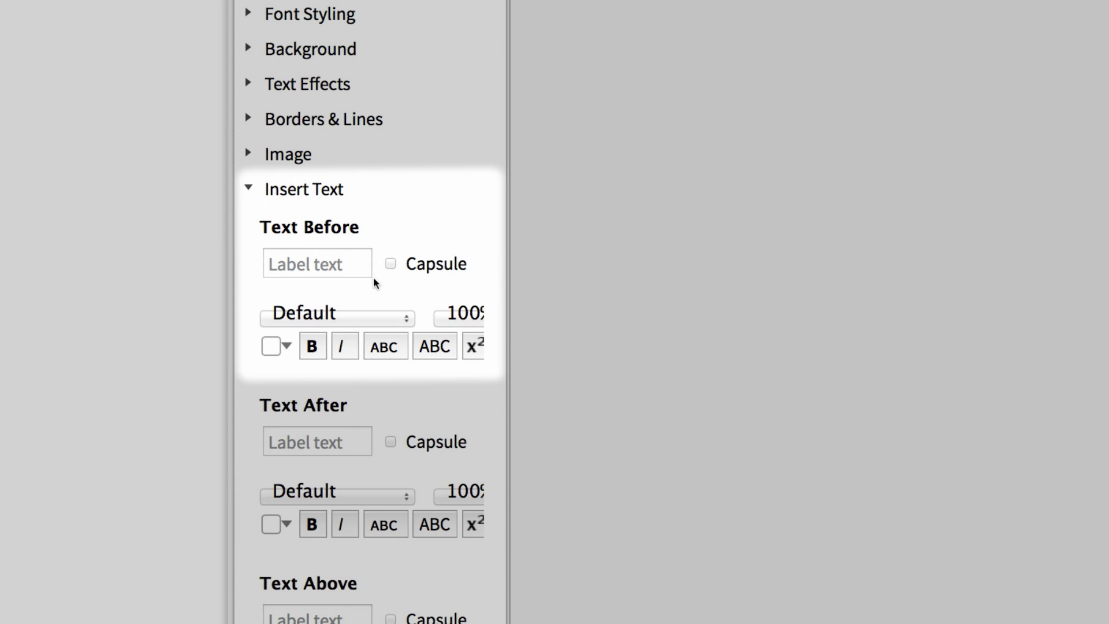
pyautogui.click(391, 265)
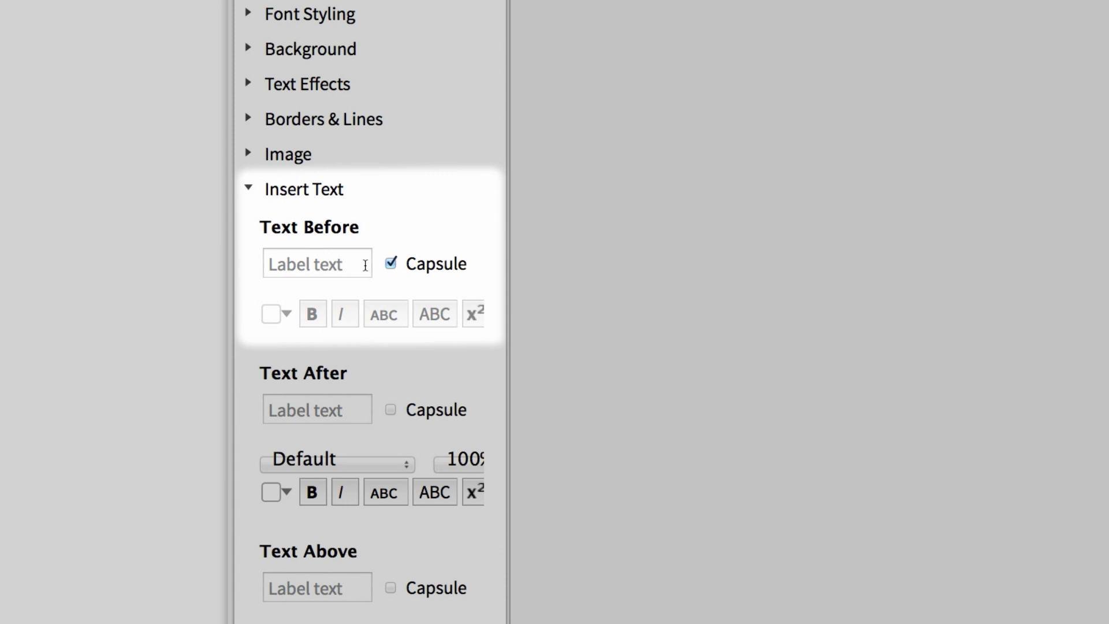
pyautogui.click(333, 262)
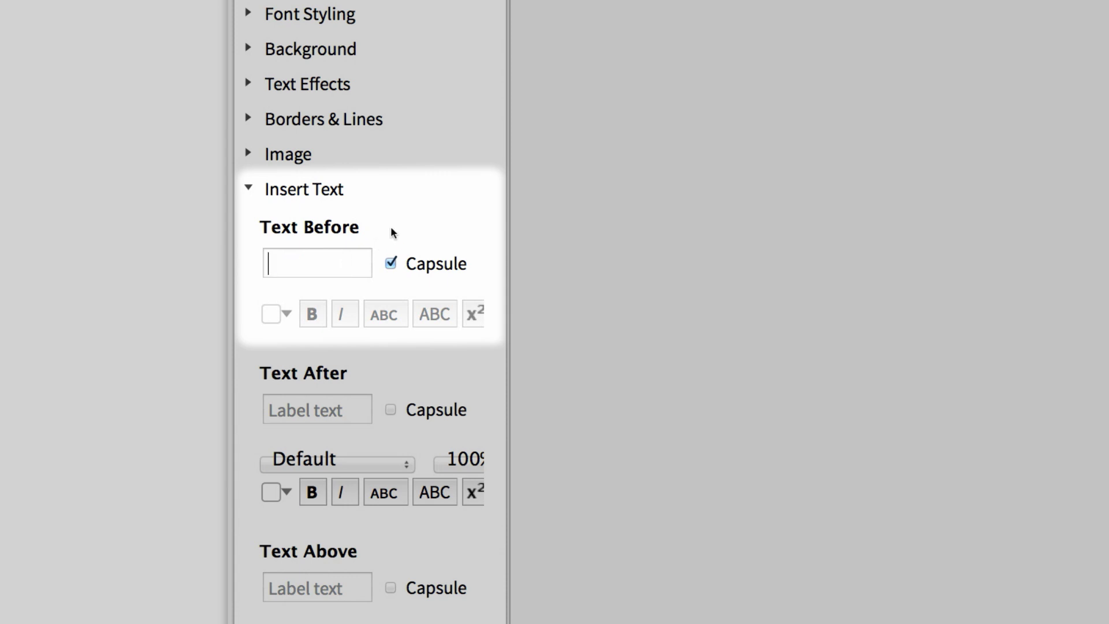
pyautogui.write('Statute')
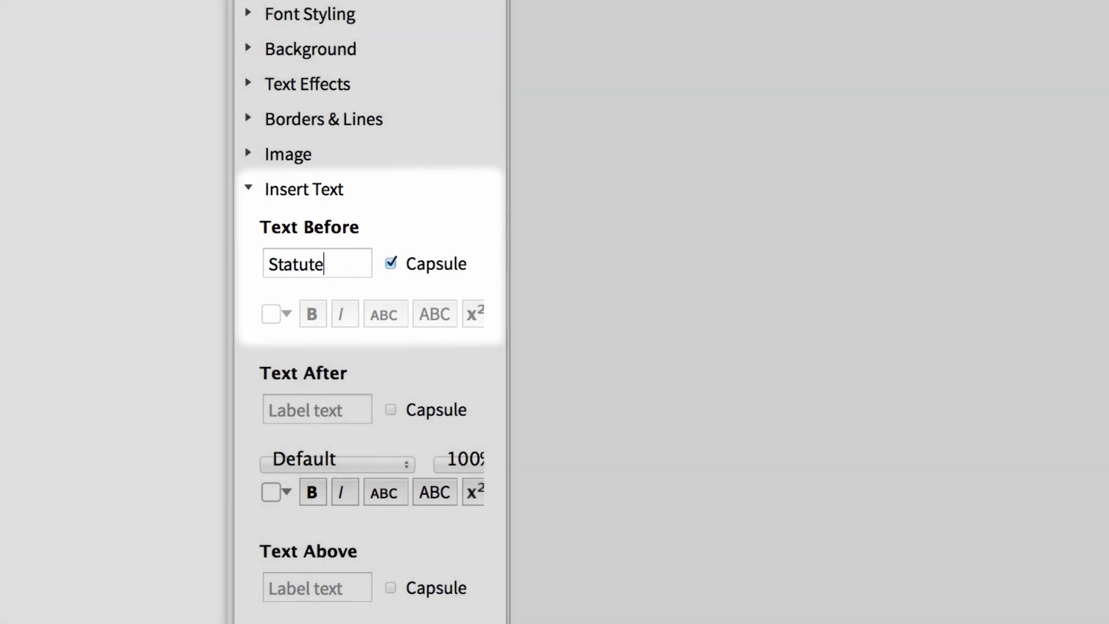
# Step: Have the style apply a Statute label and ask for attributes when applied
pyautogui.click(248, 188)
pyautogui.click(247, 225)
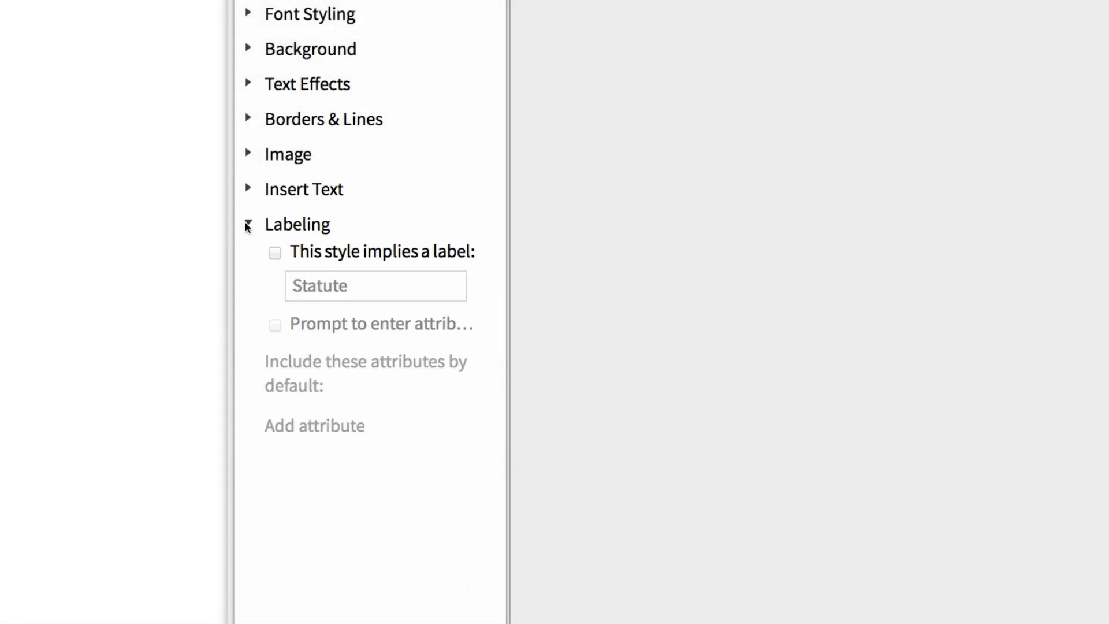
pyautogui.click(274, 252)
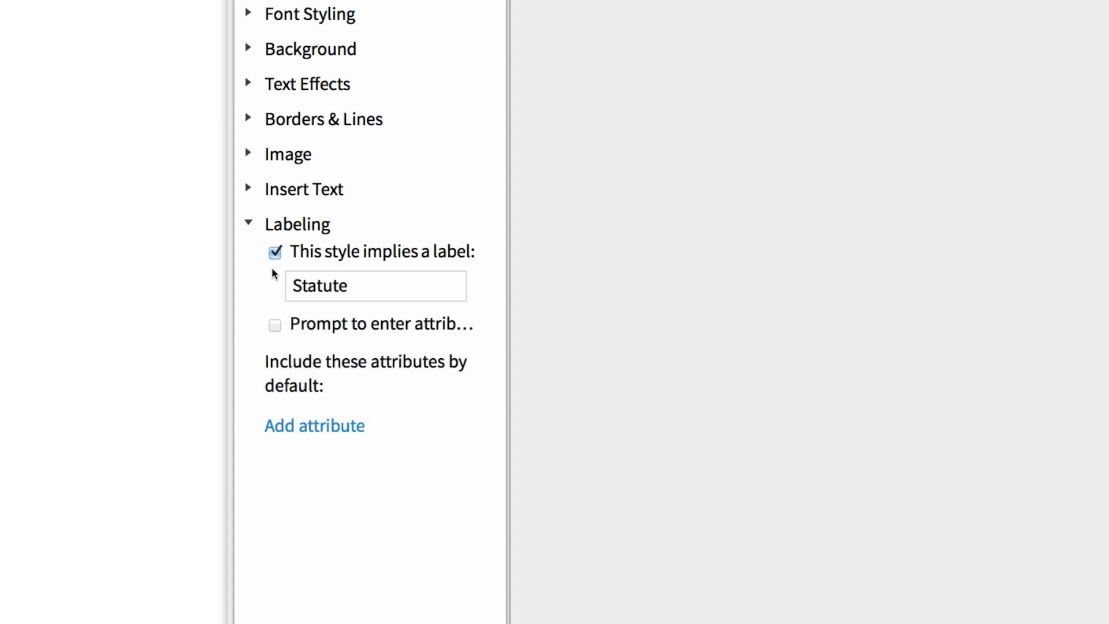
pyautogui.click(275, 326)
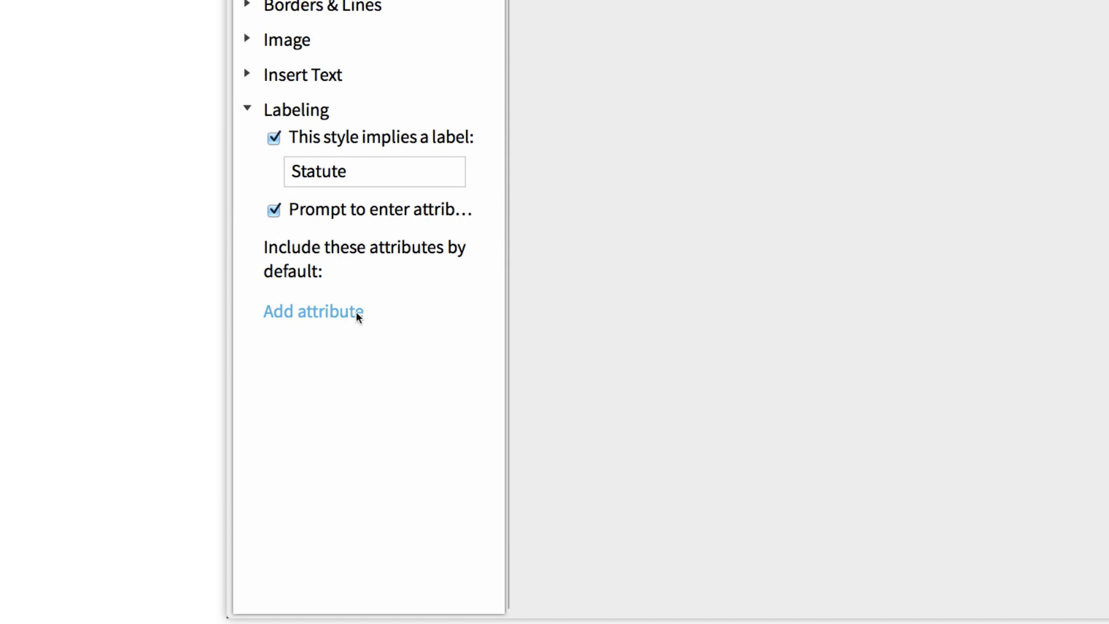
# Step: Add a default label attribute named Decalogue with a Number value type
pyautogui.click(356, 313)
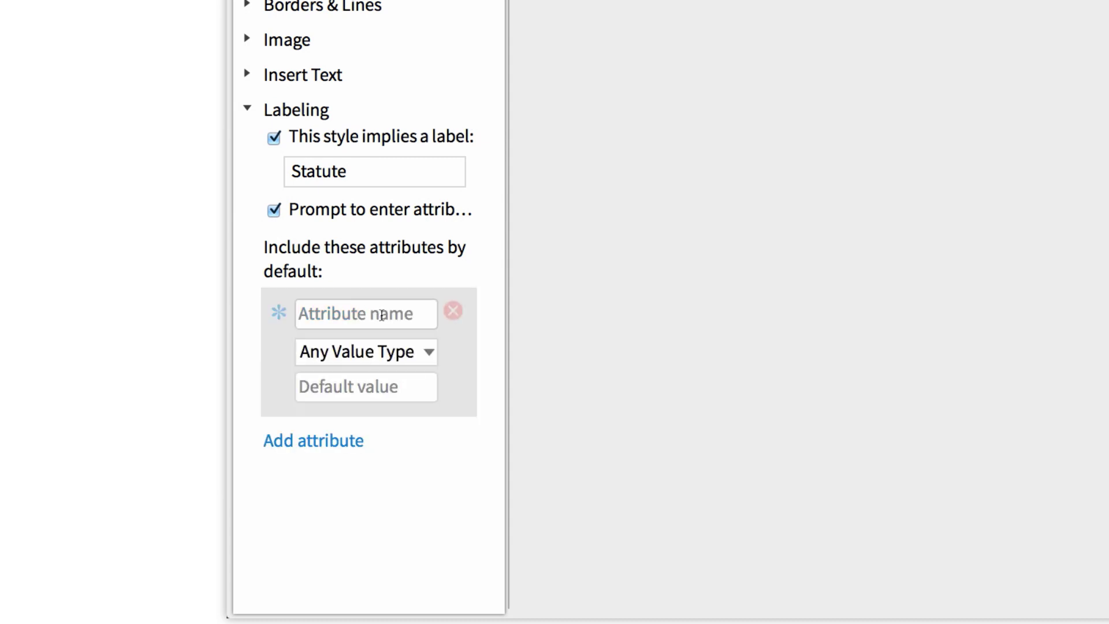
pyautogui.click(407, 314)
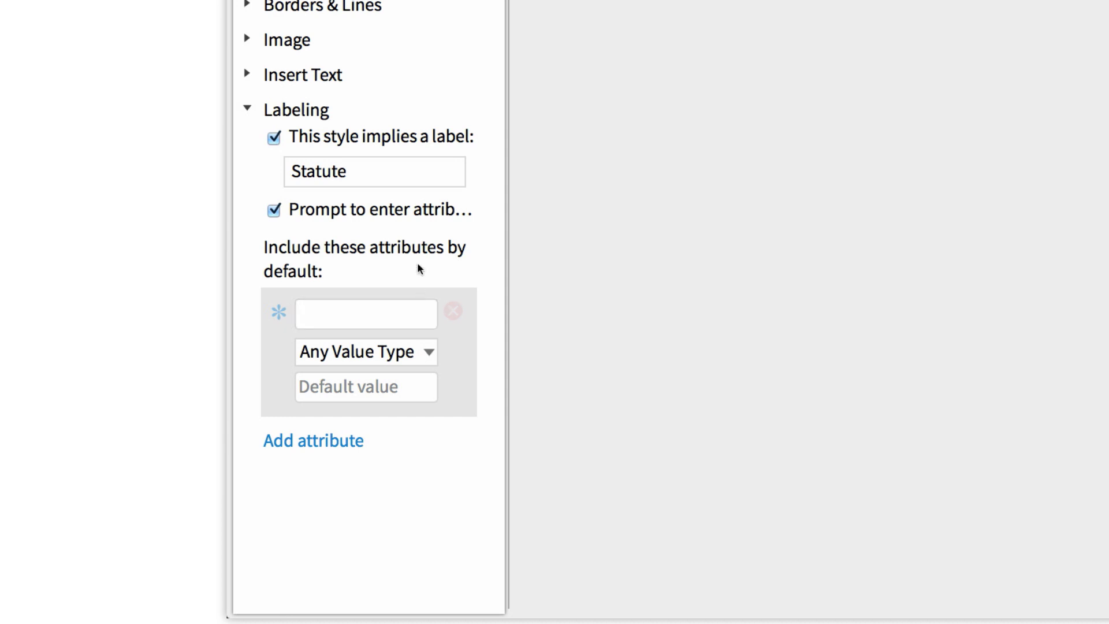
pyautogui.write('Decolo')
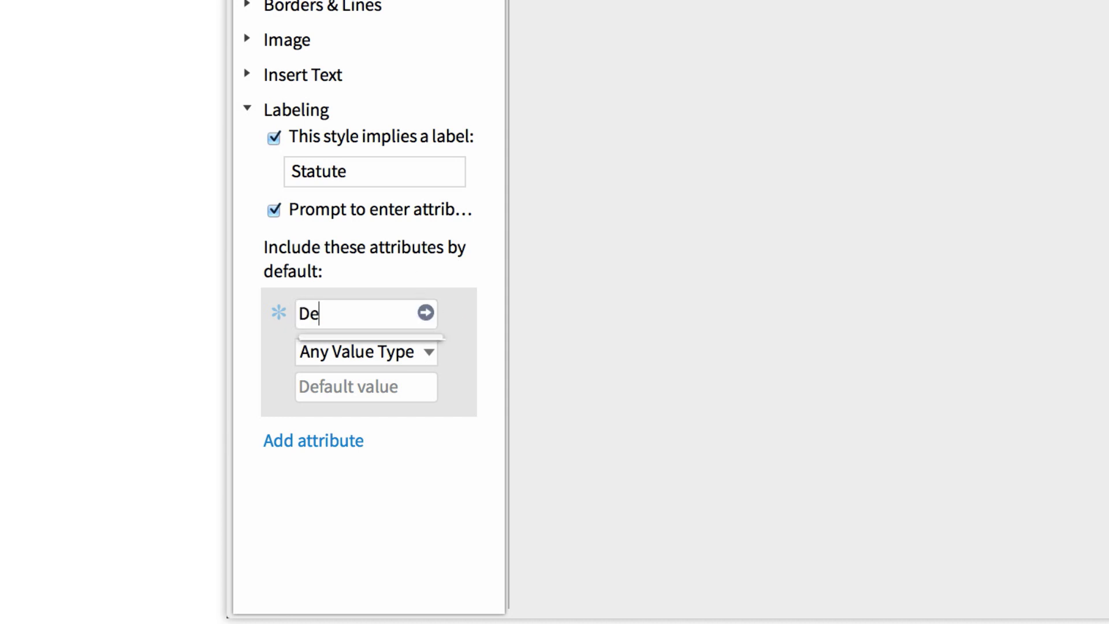
pyautogui.press('BackSpace')
pyautogui.press('BackSpace')
pyautogui.press('BackSpace')
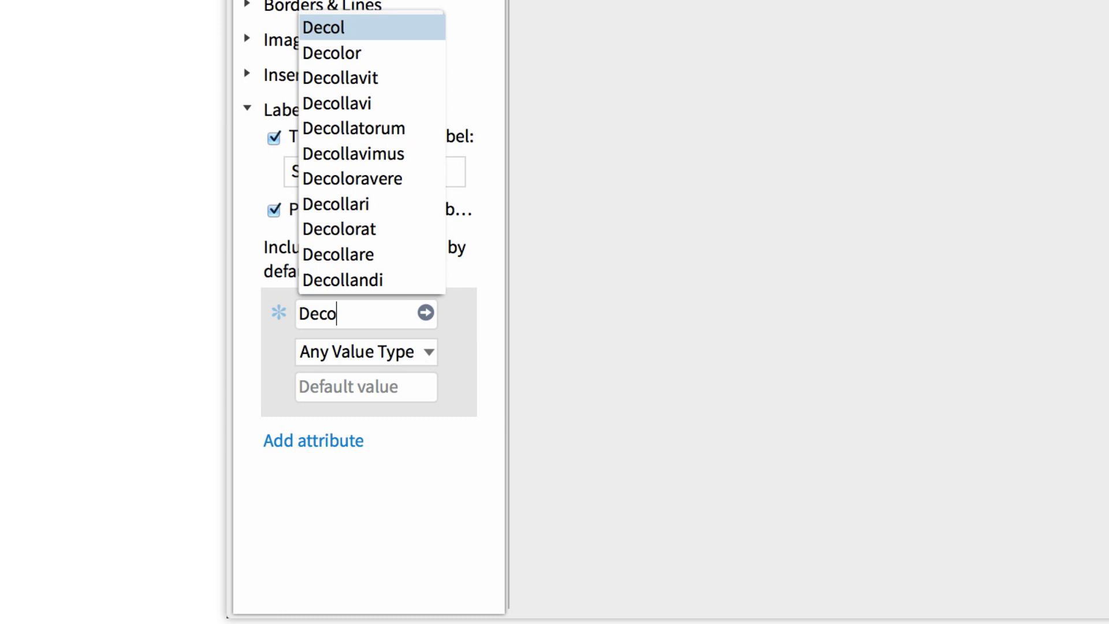
pyautogui.write('alogue')
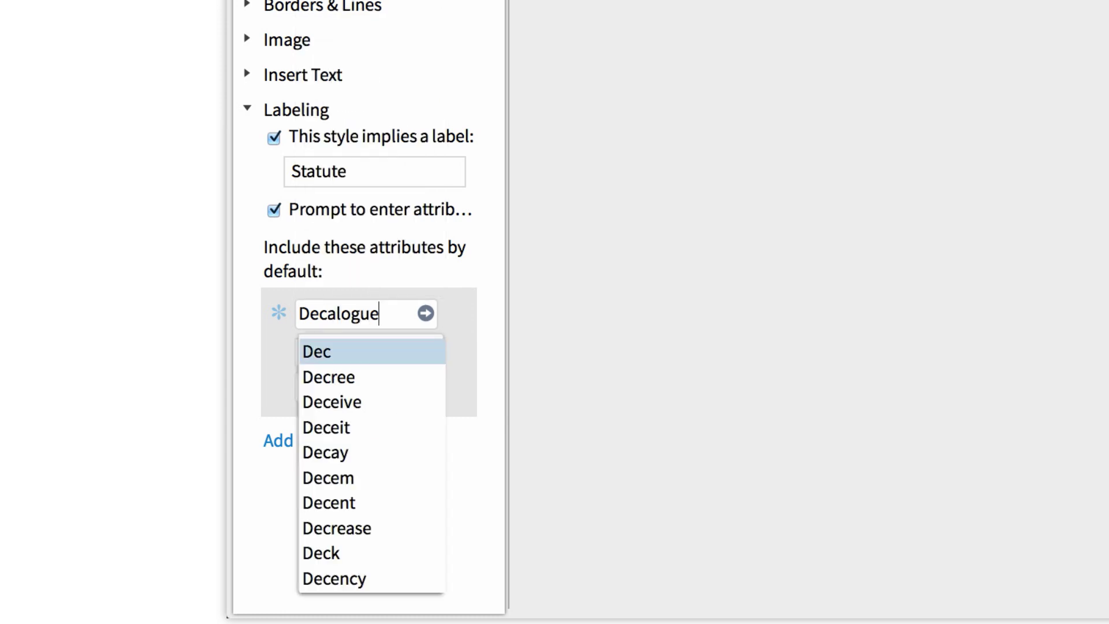
pyautogui.click(426, 313)
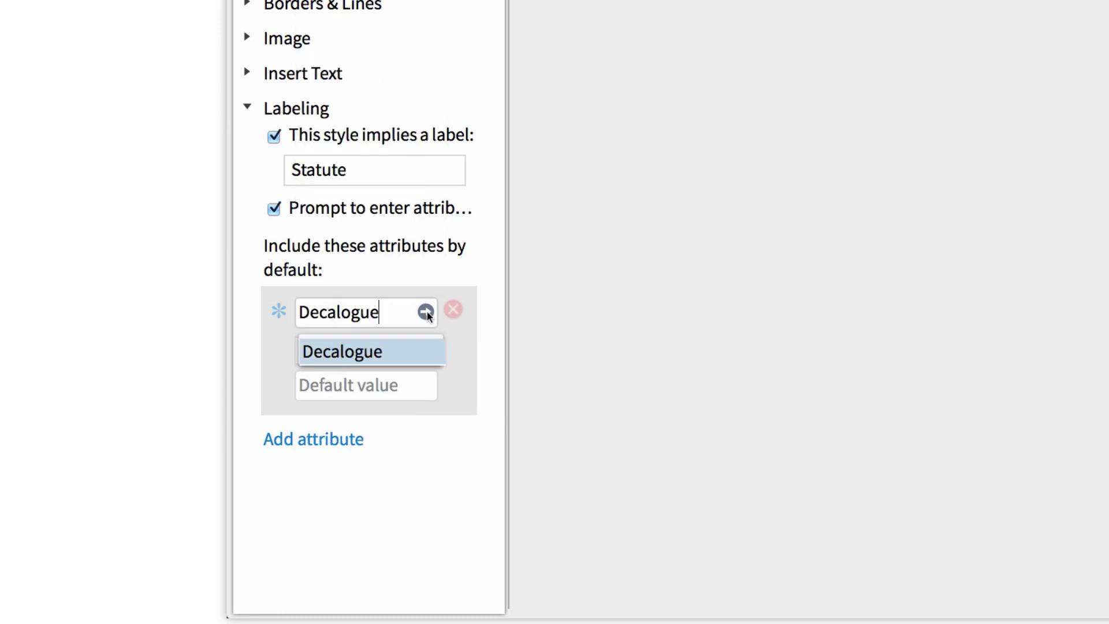
pyautogui.click(426, 352)
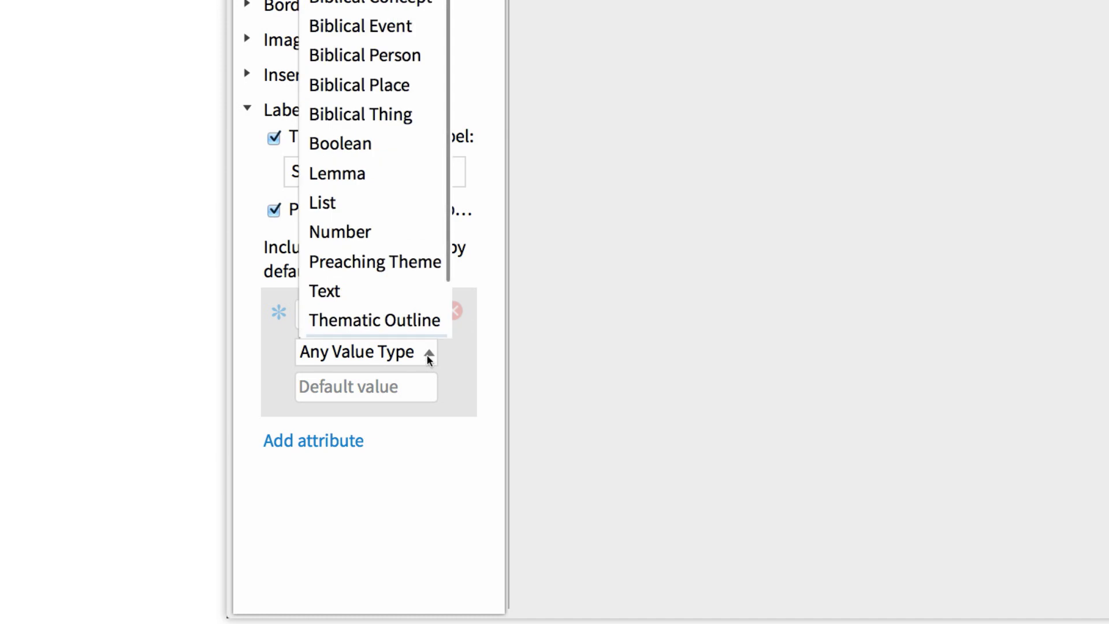
pyautogui.click(360, 233)
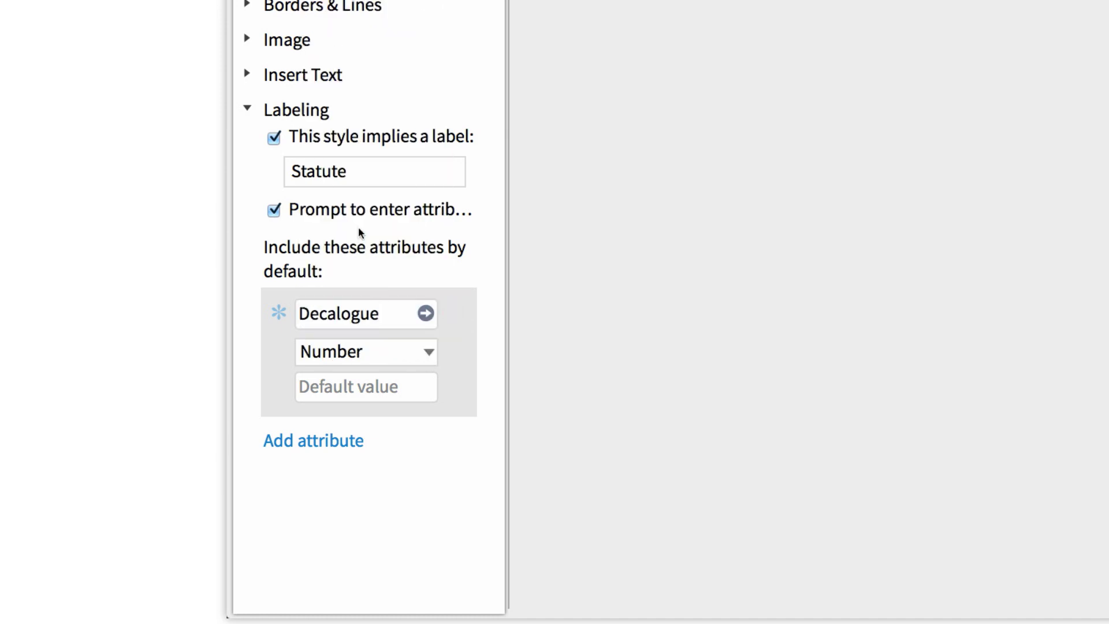
# Step: Add a Type list attribute defaulting to apodictic;casuistic;cultic
pyautogui.click(349, 441)
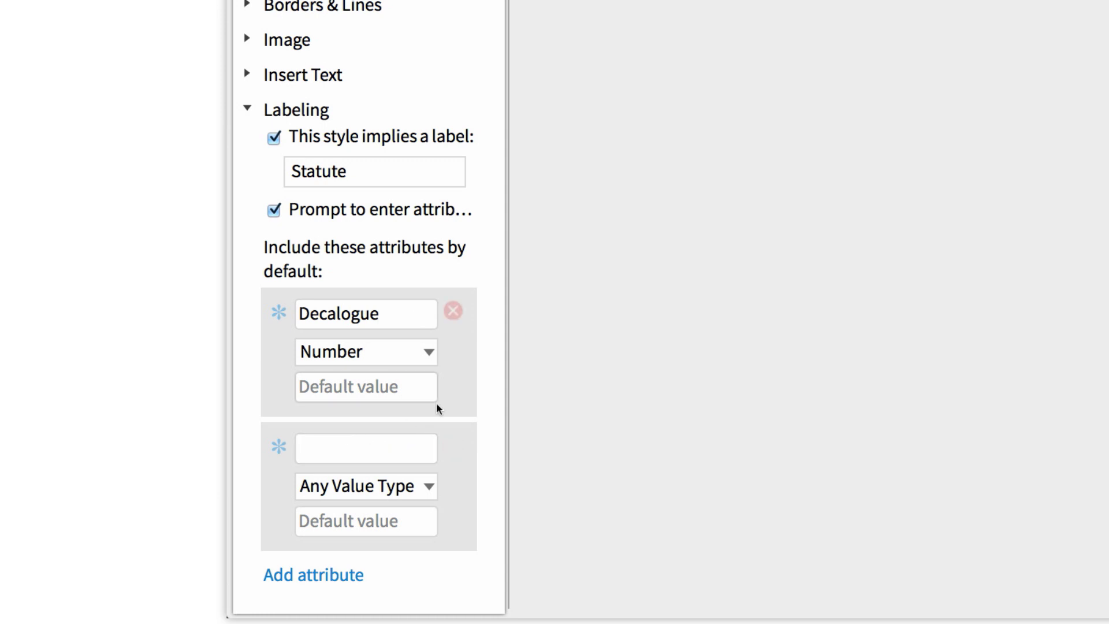
pyautogui.write('Type')
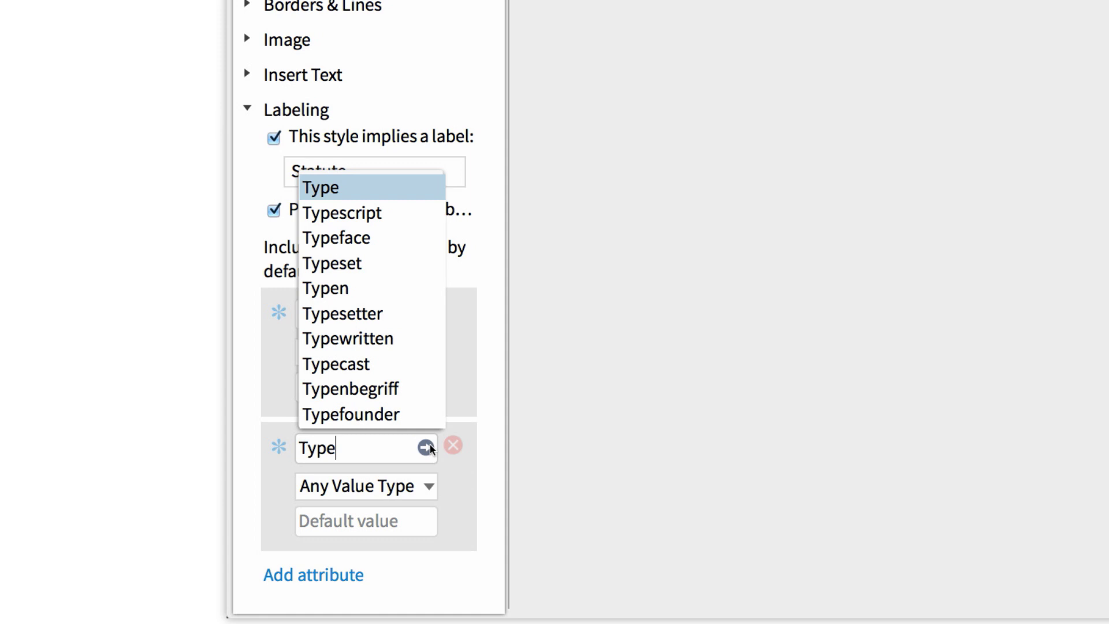
pyautogui.click(428, 486)
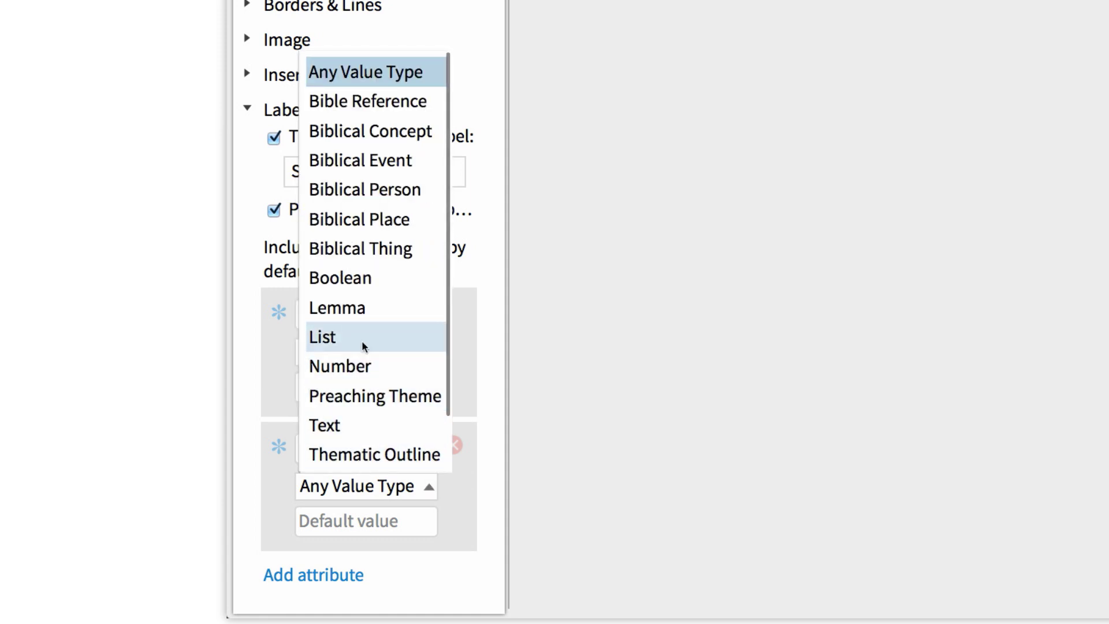
pyautogui.click(325, 337)
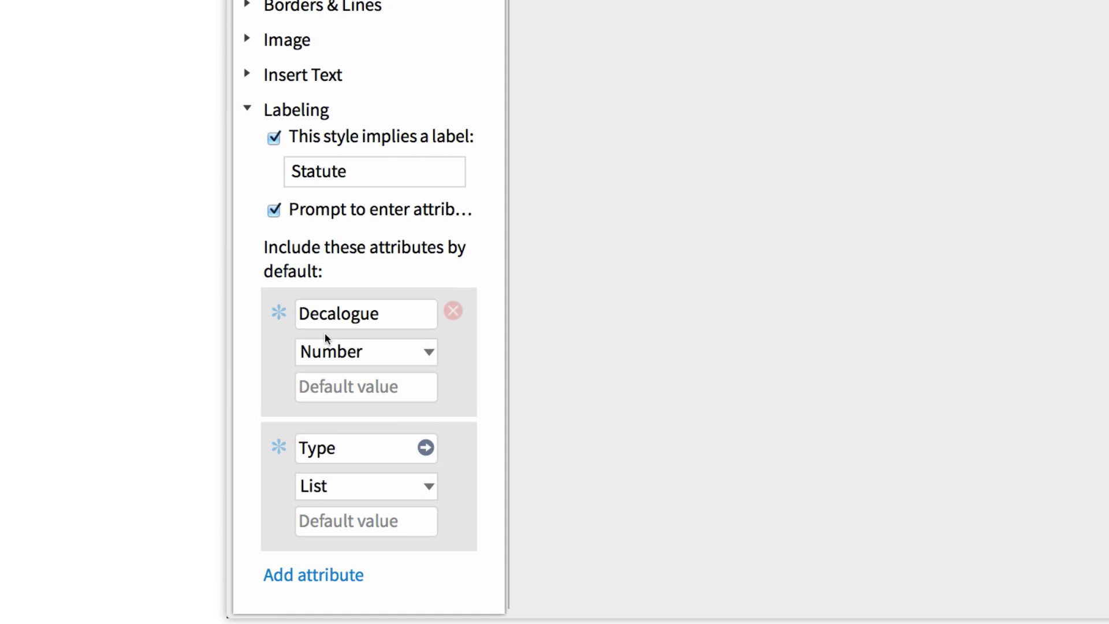
pyautogui.click(359, 518)
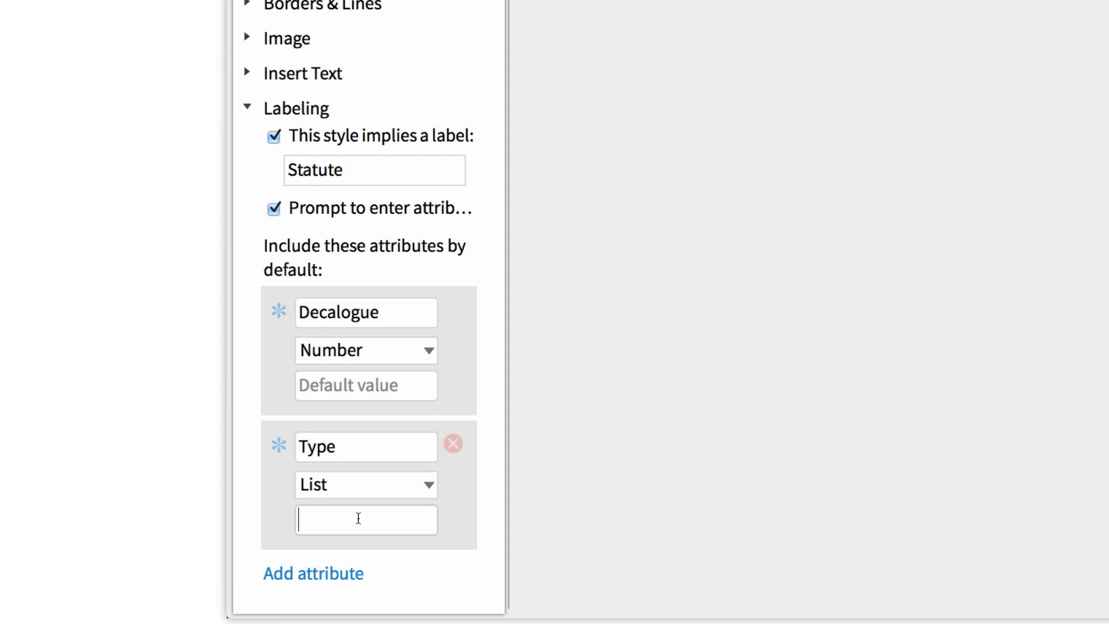
pyautogui.write('apodictic;casuistic')
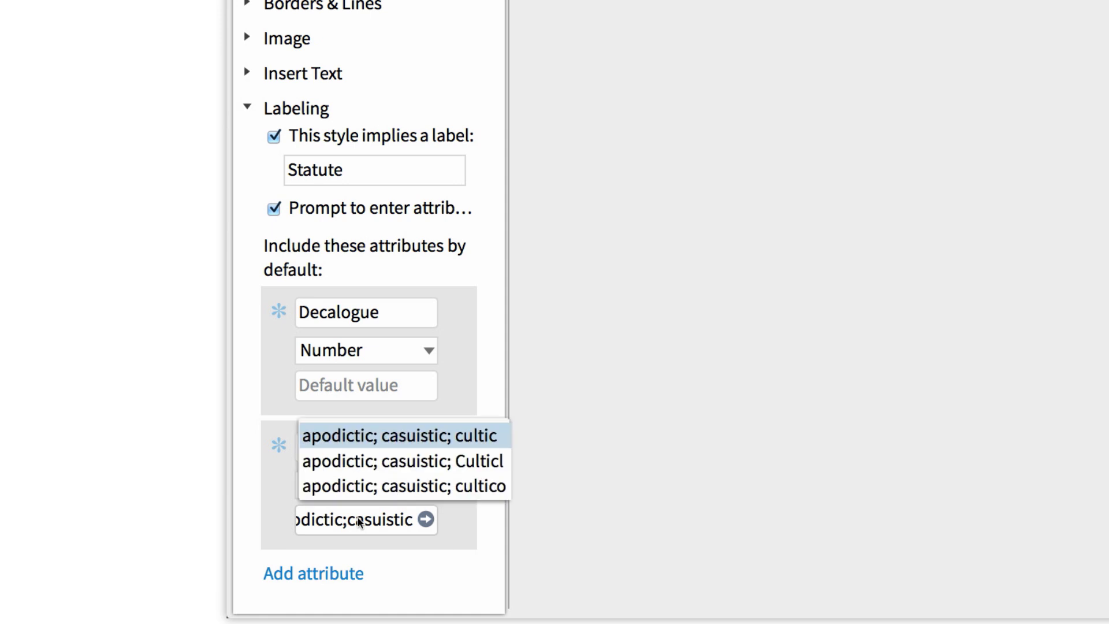
pyautogui.click(419, 516)
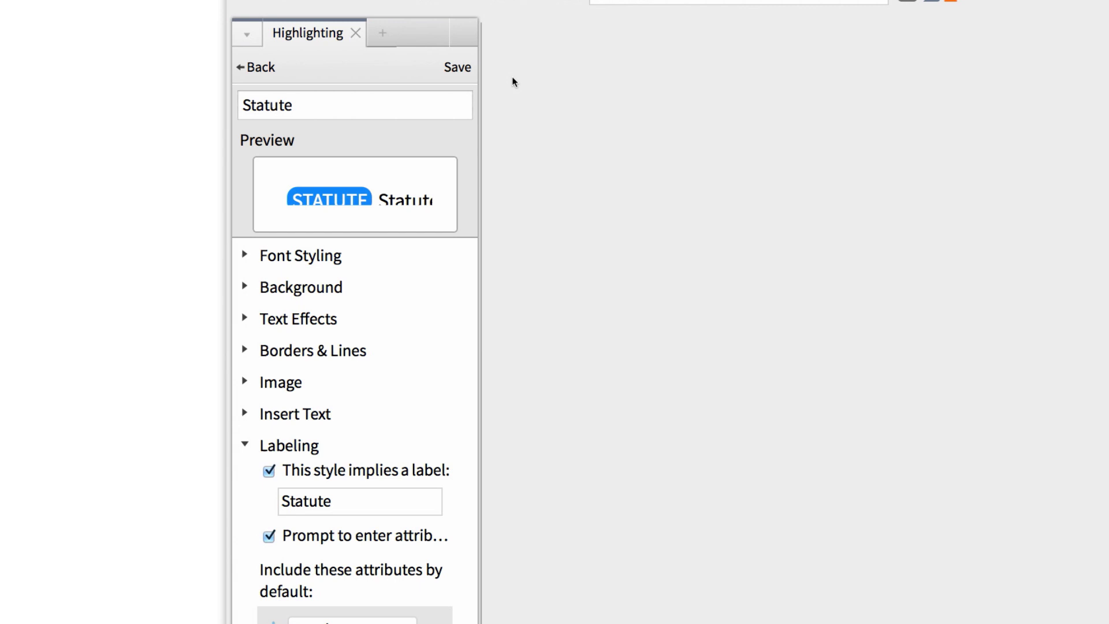
# Step: Save the Statute style and assign it the shortcut key S
pyautogui.click(459, 68)
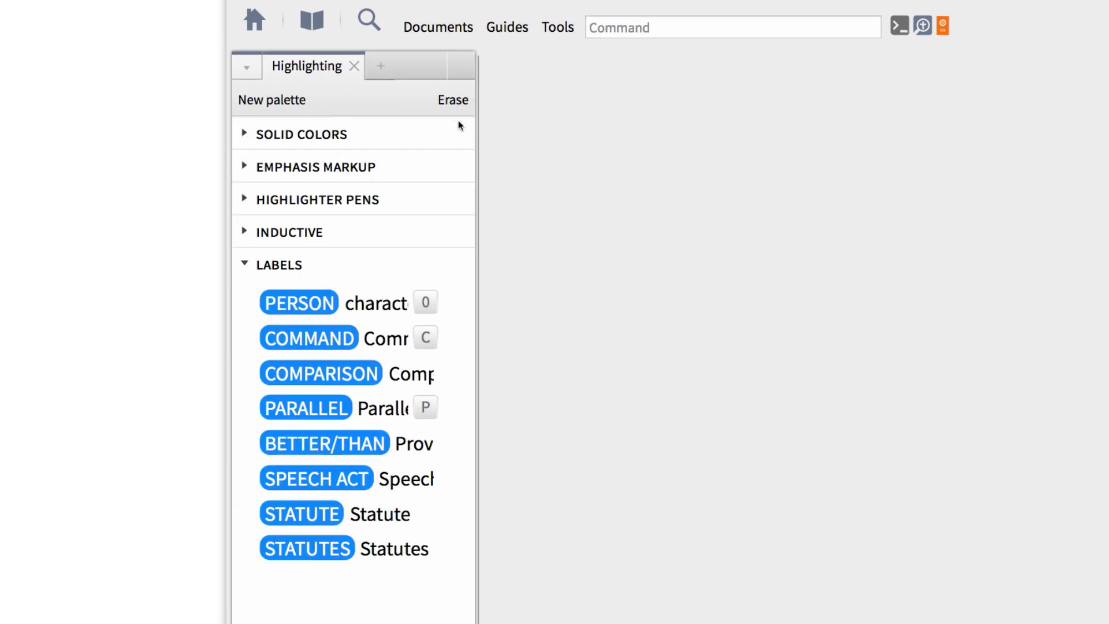
pyautogui.click(459, 520)
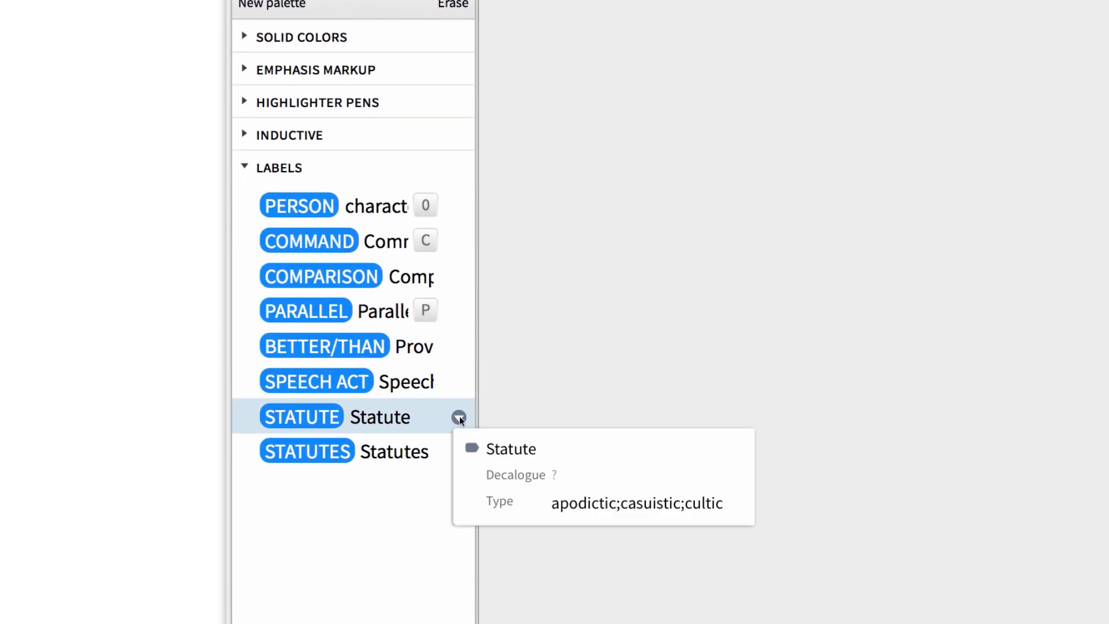
pyautogui.click(459, 417)
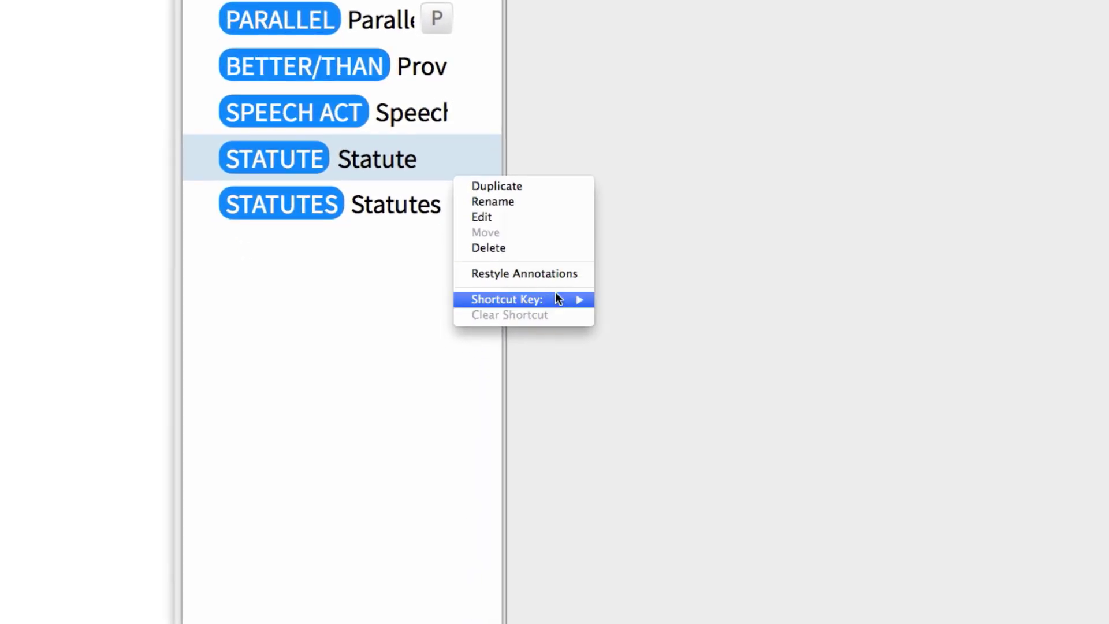
pyautogui.moveTo(557, 299)
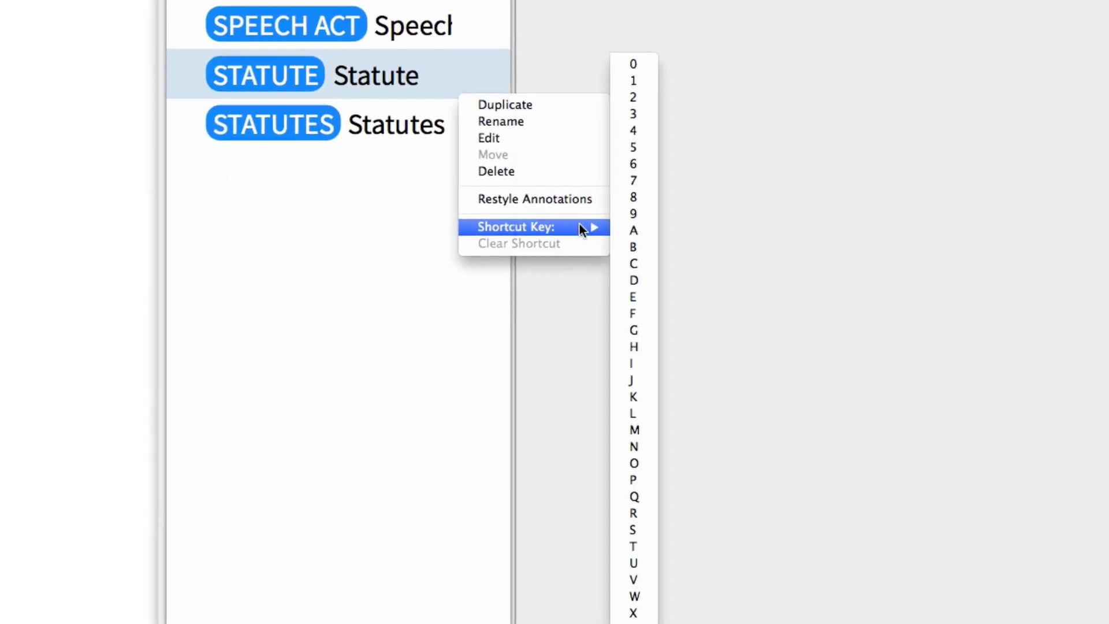
pyautogui.click(633, 533)
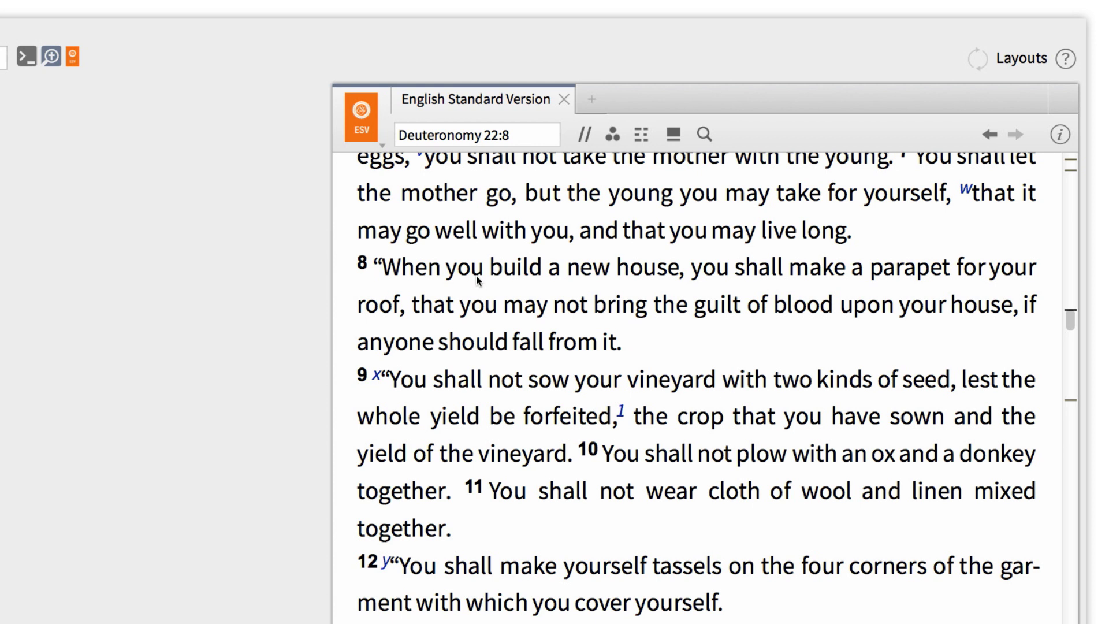
# Step: Label Deuteronomy 22:8 as a Statute with Decalogue 6 and Type casuistic
pyautogui.moveTo(374, 266); pyautogui.dragTo(636, 345)
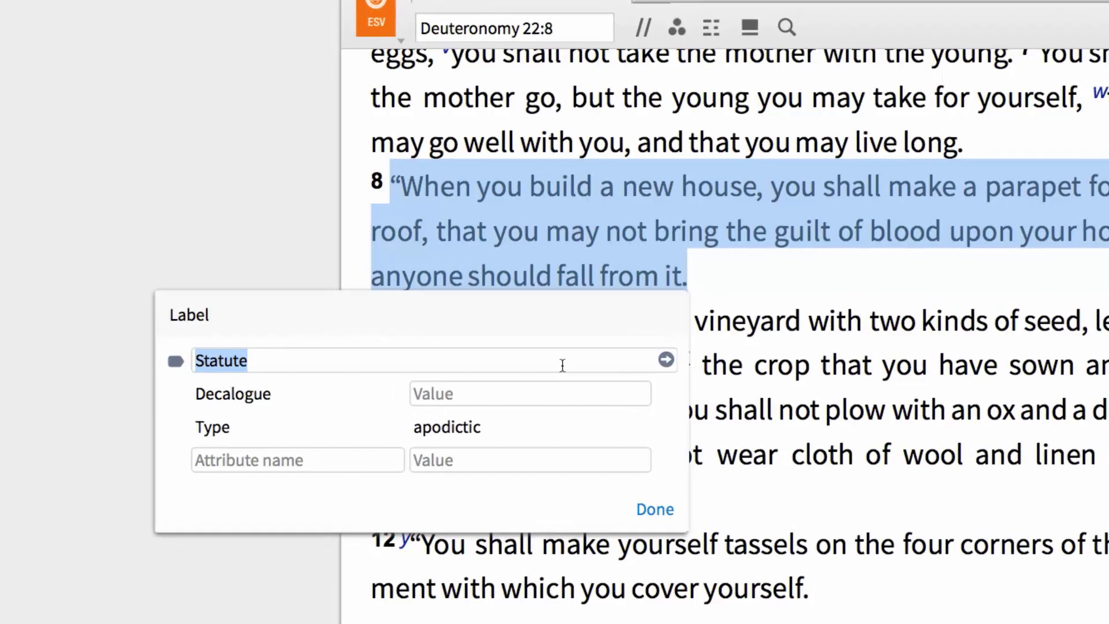
pyautogui.click(505, 439)
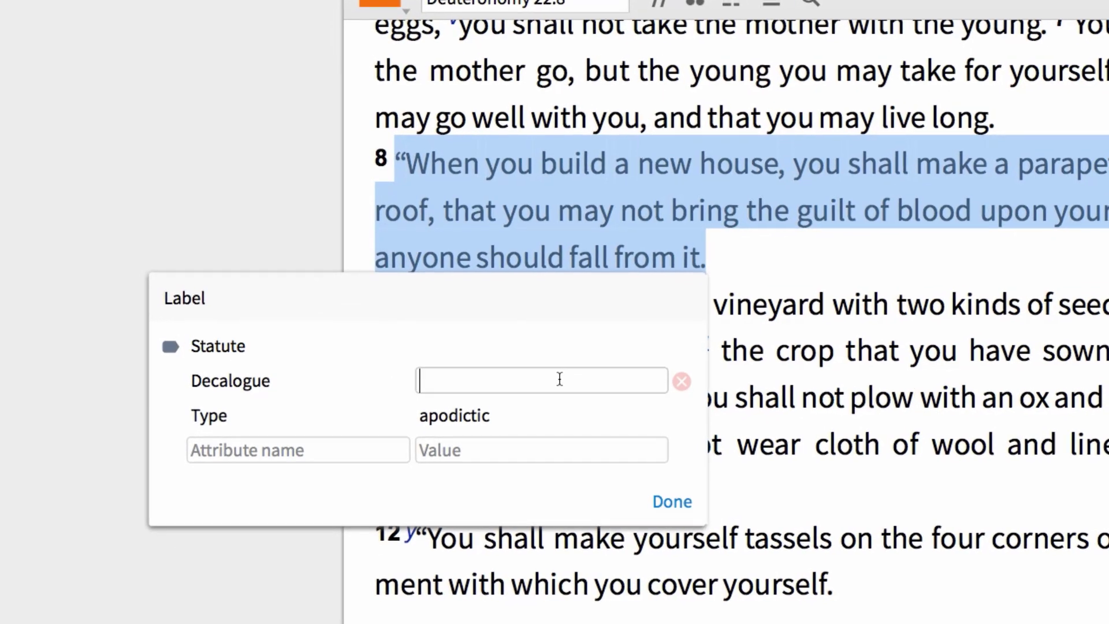
pyautogui.write('6')
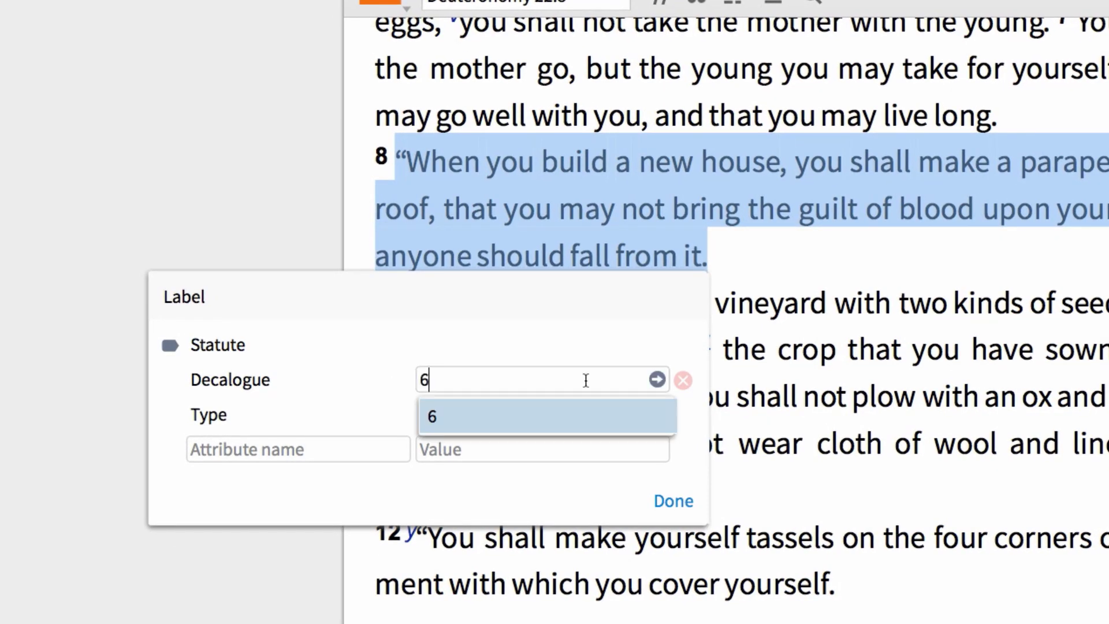
pyautogui.click(656, 381)
pyautogui.click(525, 413)
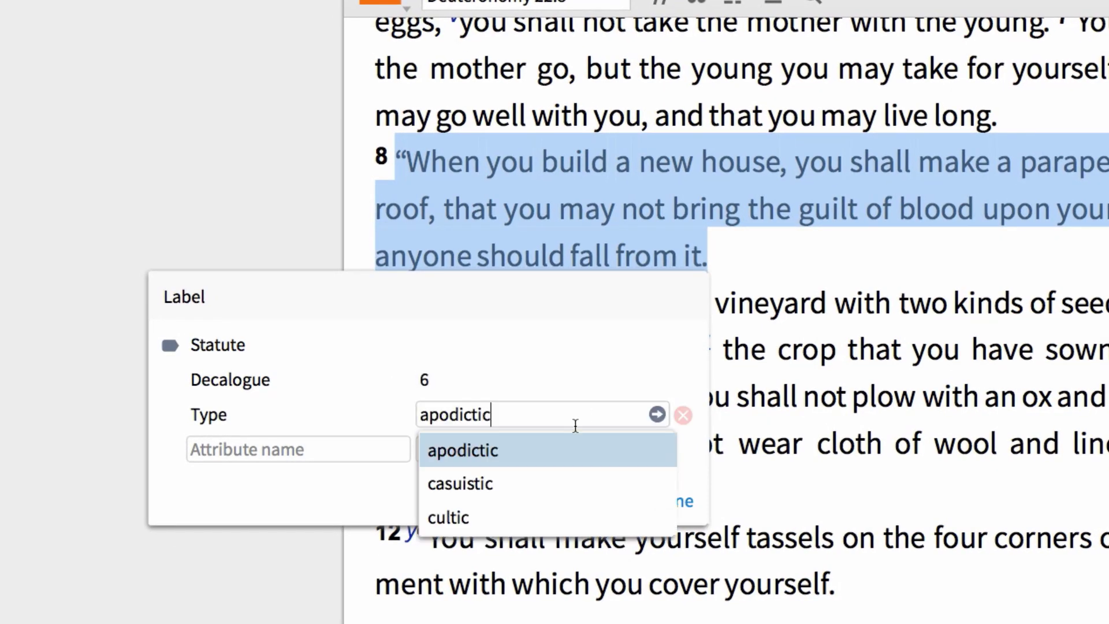
pyautogui.click(522, 485)
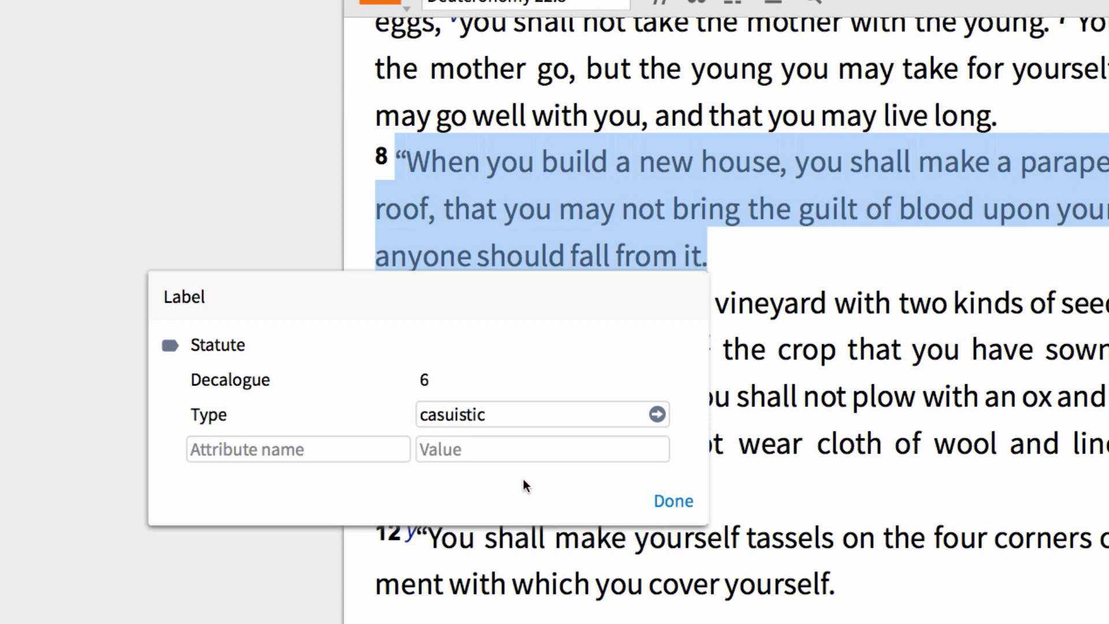
# Step: Confirm the verse 8 Statute label and scroll down to Deuteronomy 22:24
pyautogui.moveTo(658, 414)
pyautogui.click(675, 502)
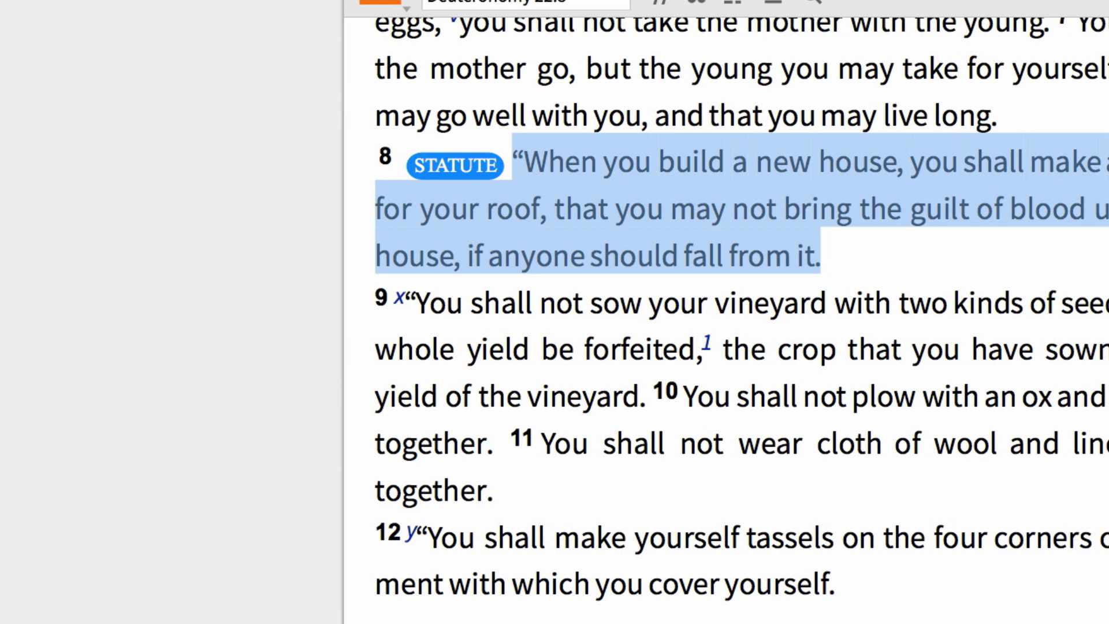
pyautogui.moveTo(484, 163)
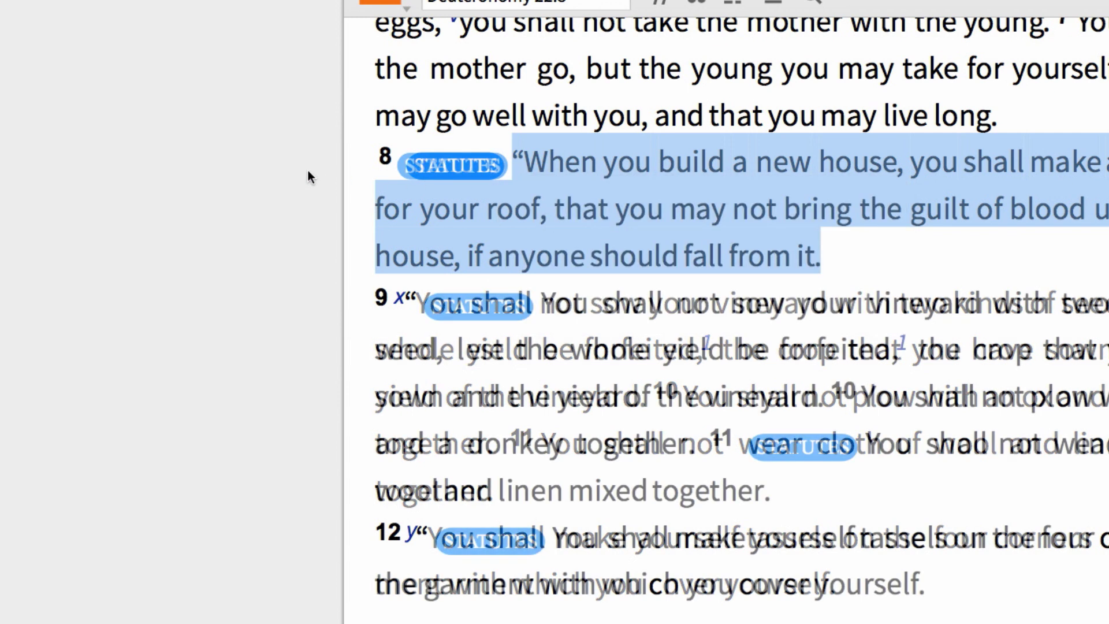
pyautogui.moveTo(591, 400)
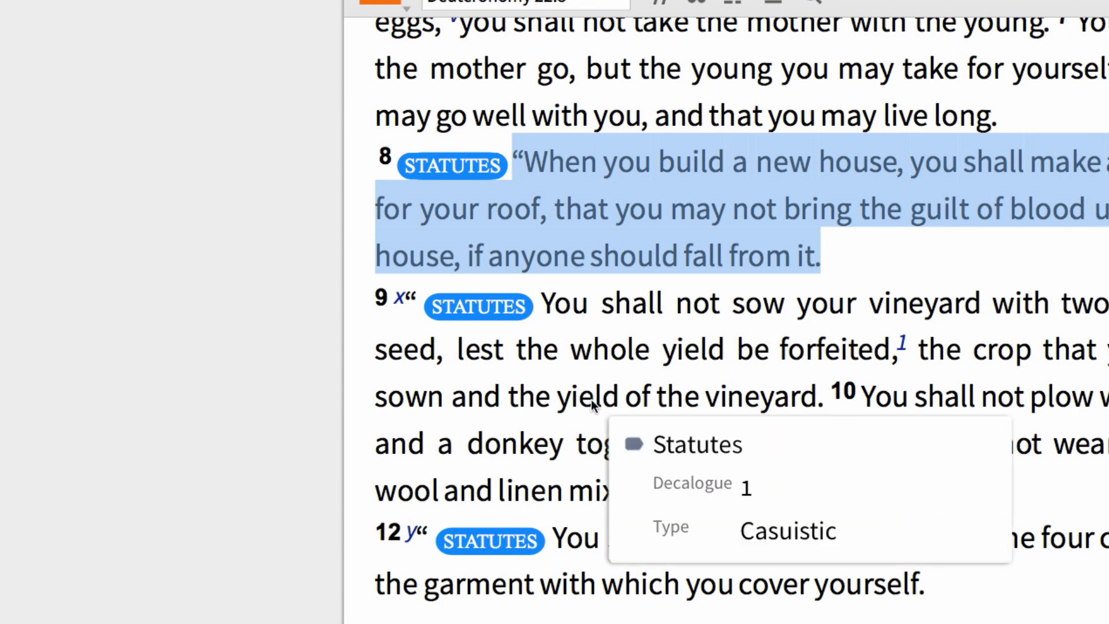
pyautogui.scroll(-5, 591, 399)
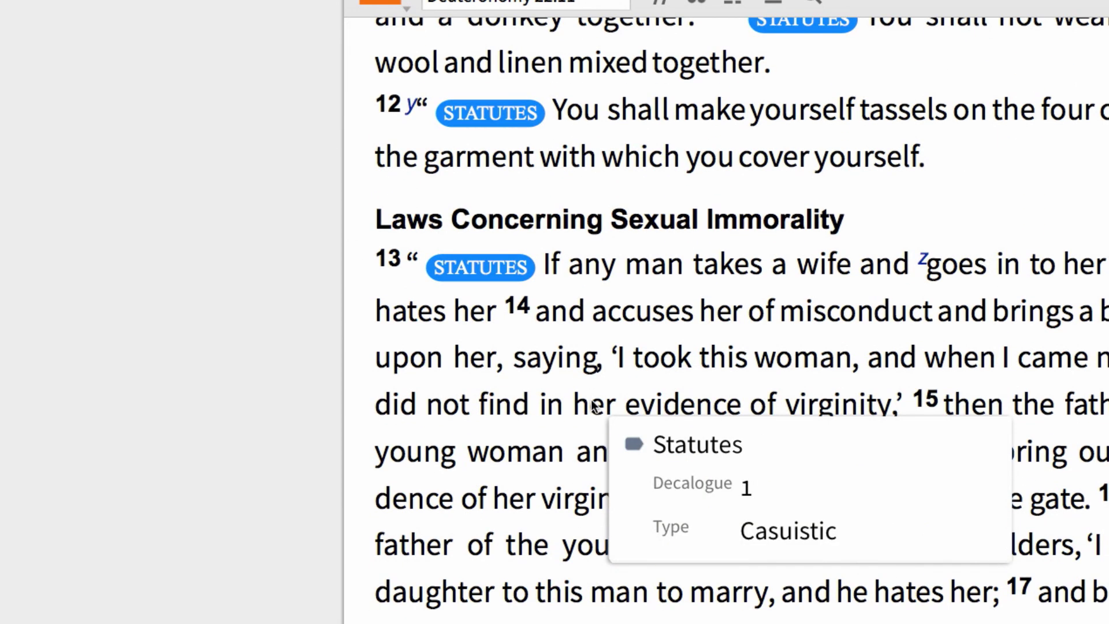
pyautogui.scroll(-15, 591, 400)
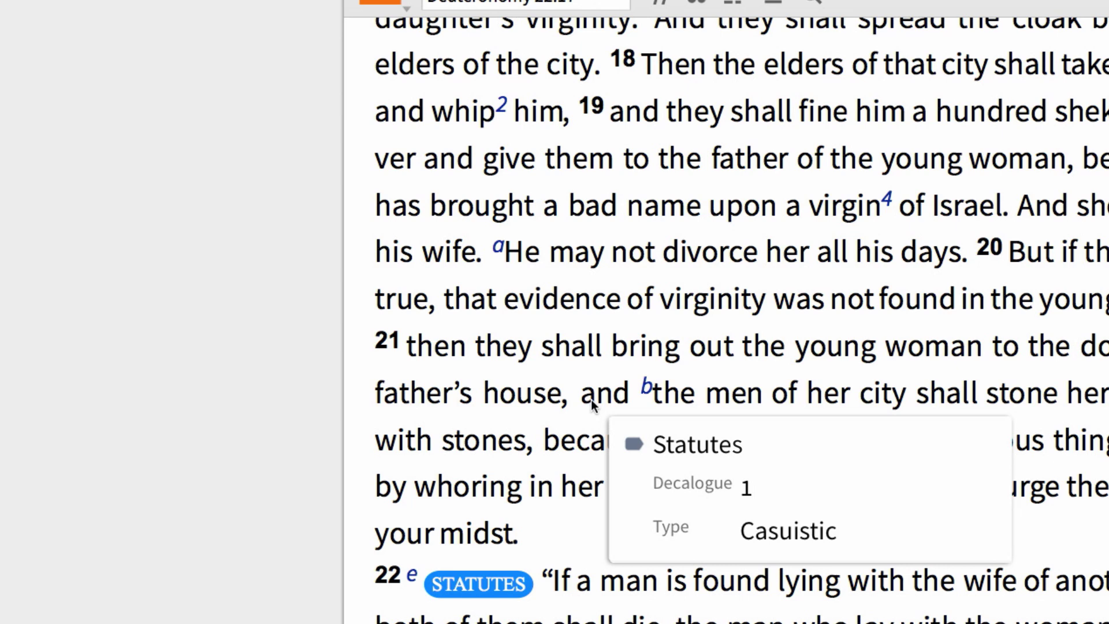
pyautogui.scroll(-10, 591, 400)
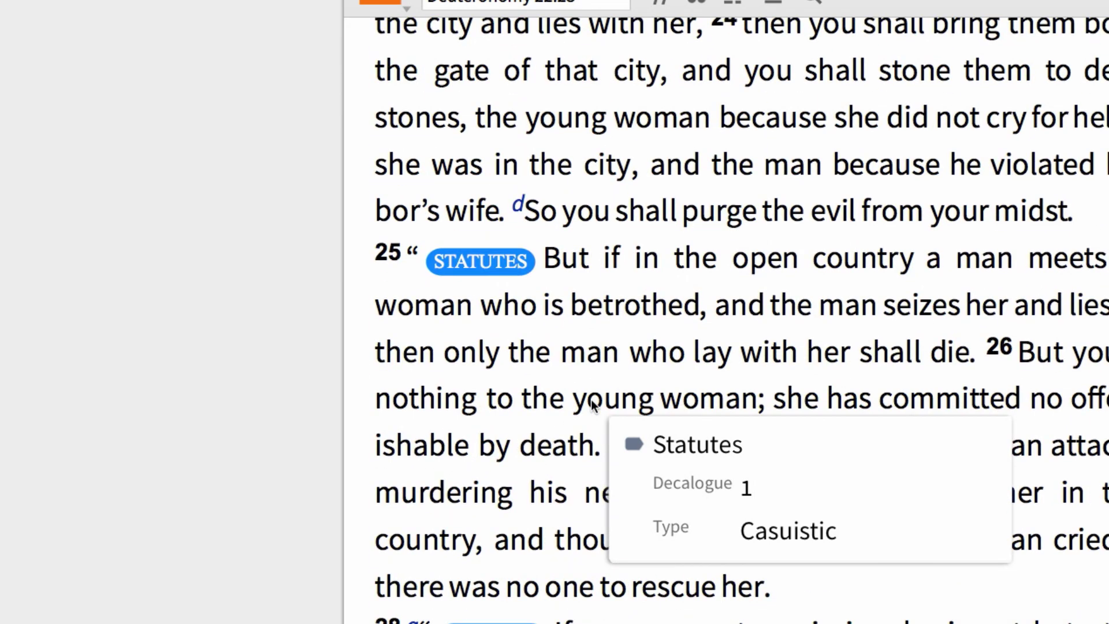
pyautogui.scroll(-3, 591, 400)
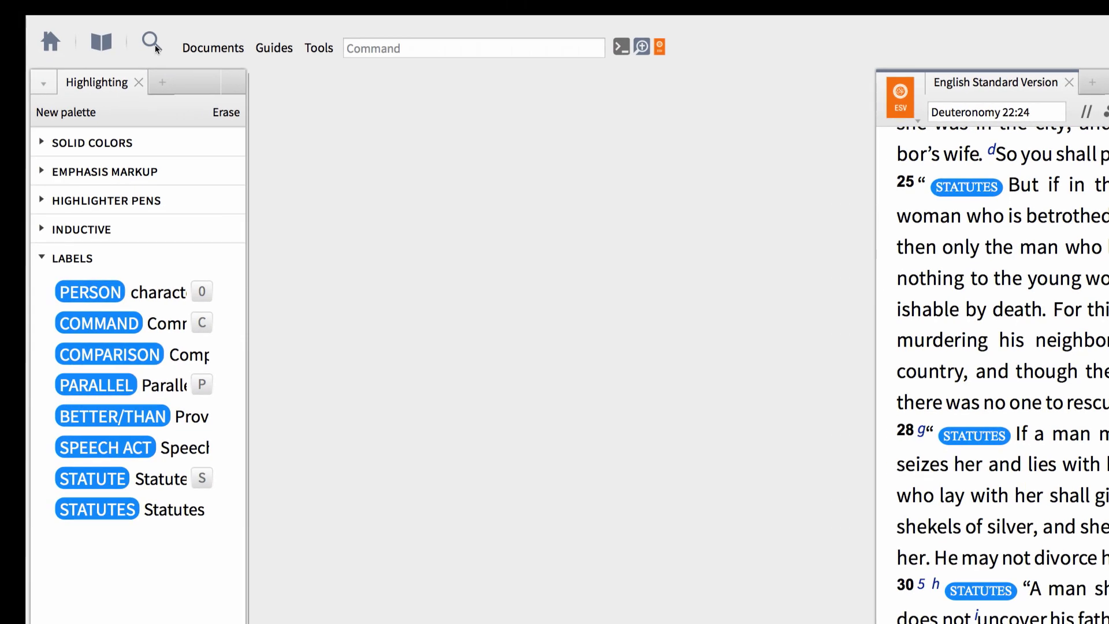
# Step: Start a new Bible search limited to Deuteronomy
pyautogui.click(153, 44)
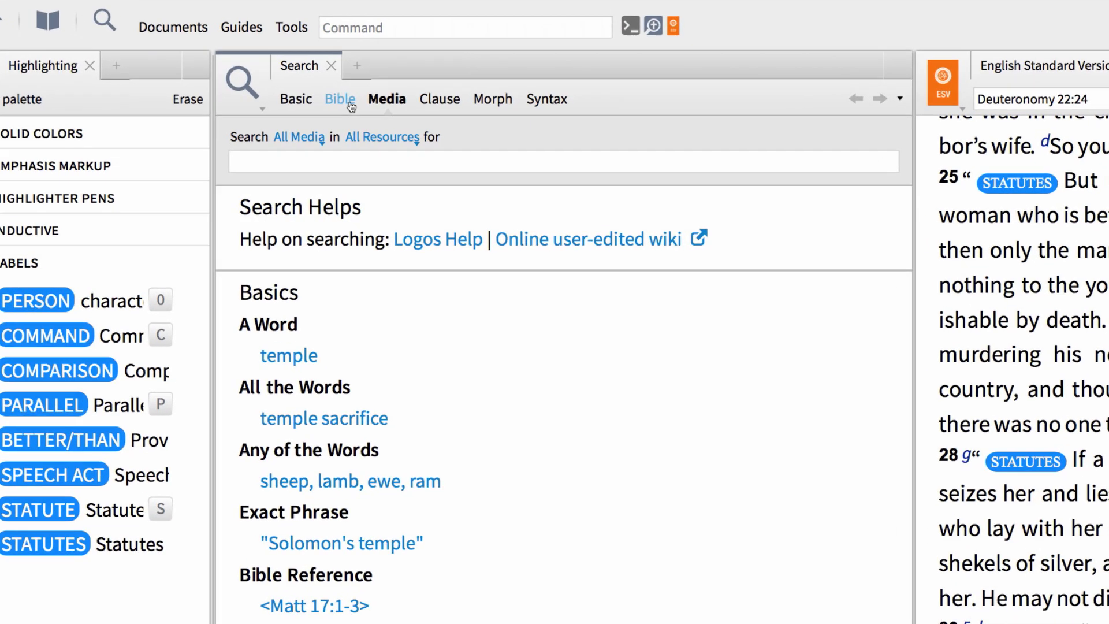
pyautogui.click(369, 114)
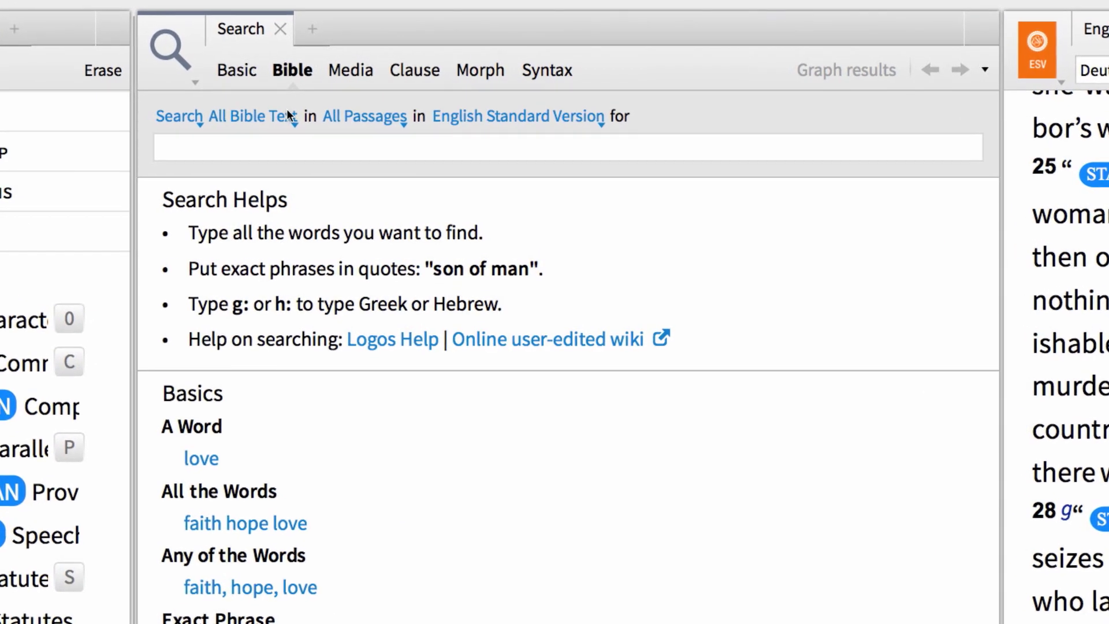
pyautogui.click(366, 114)
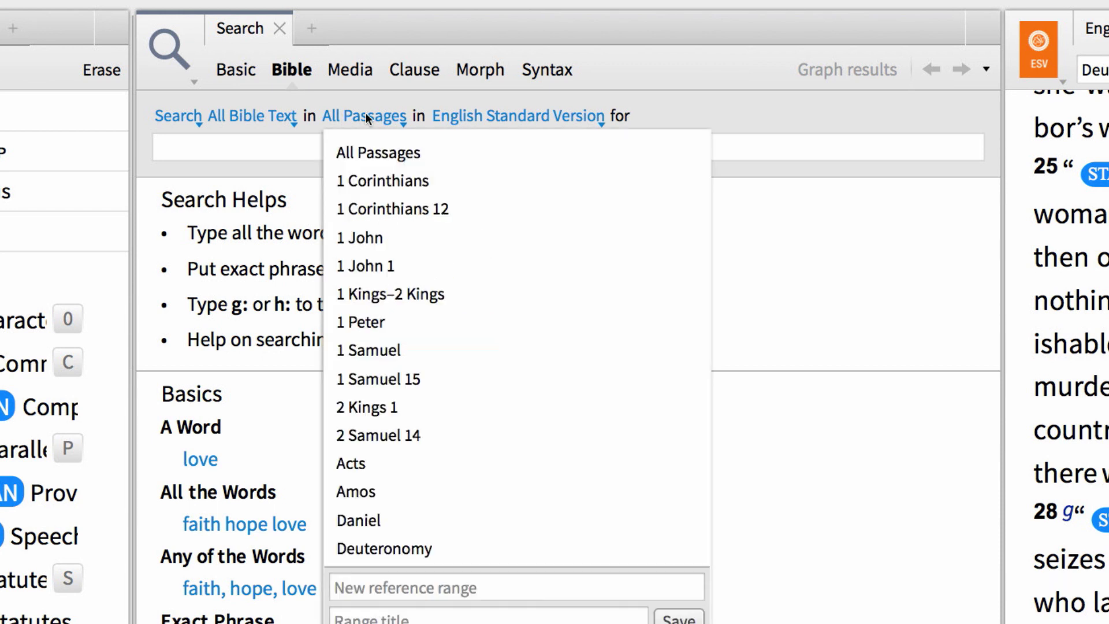
pyautogui.click(432, 546)
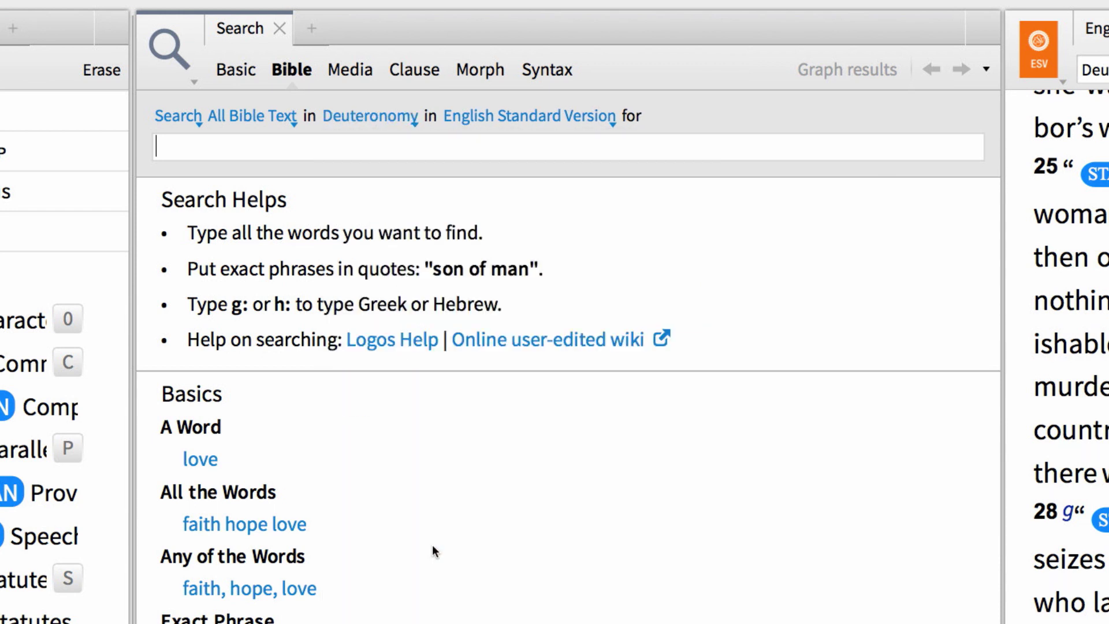
# Step: Restrict the searched text to the STATUTES label only
pyautogui.click(268, 114)
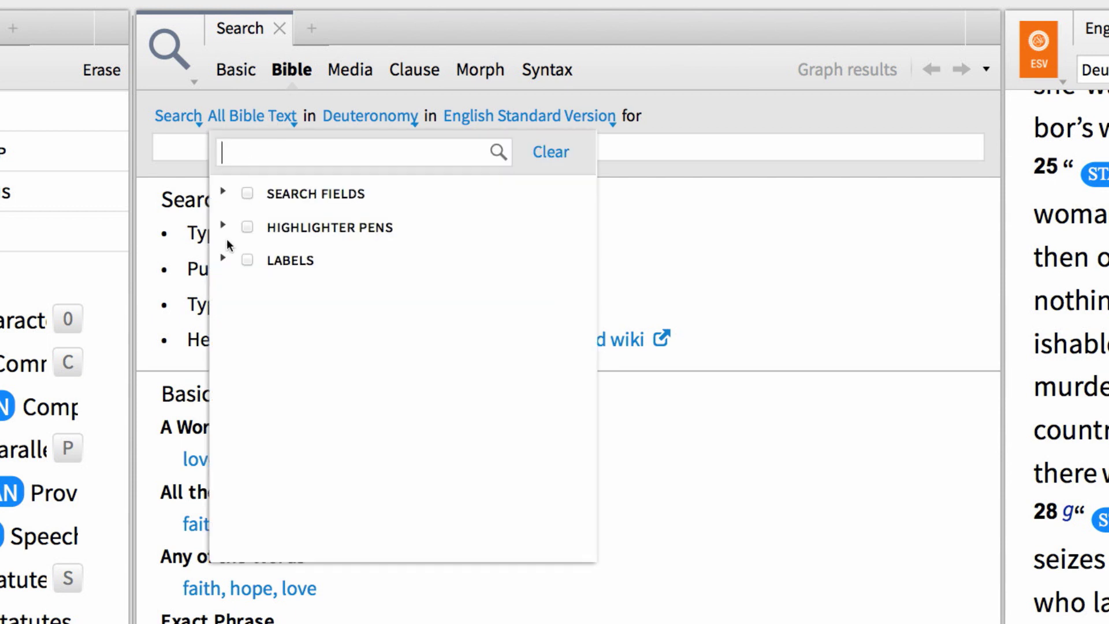
pyautogui.click(222, 260)
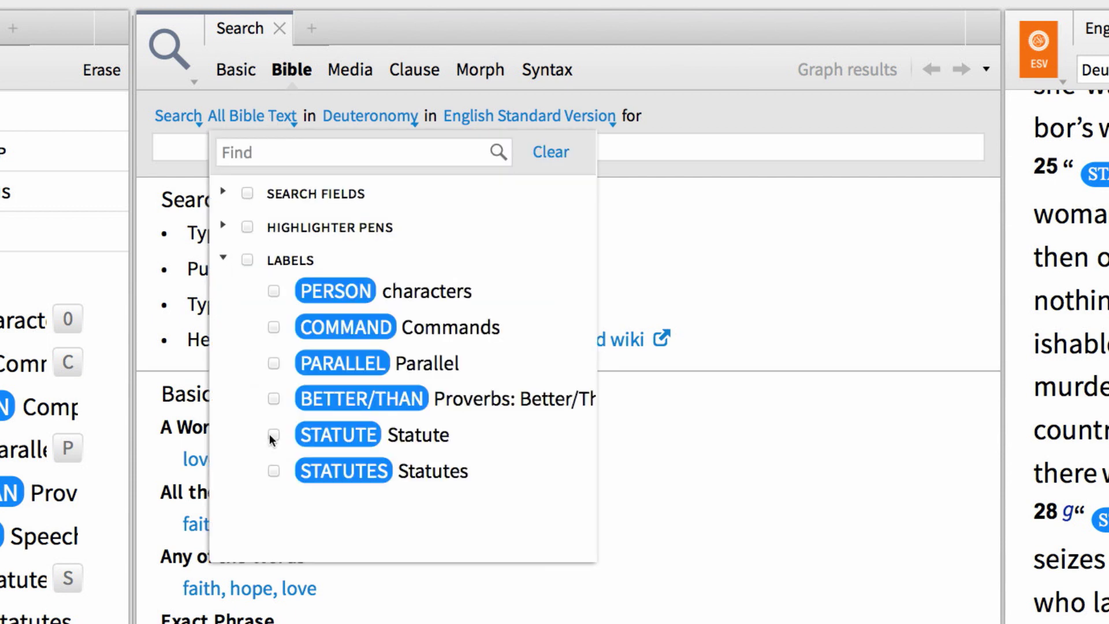
pyautogui.click(274, 471)
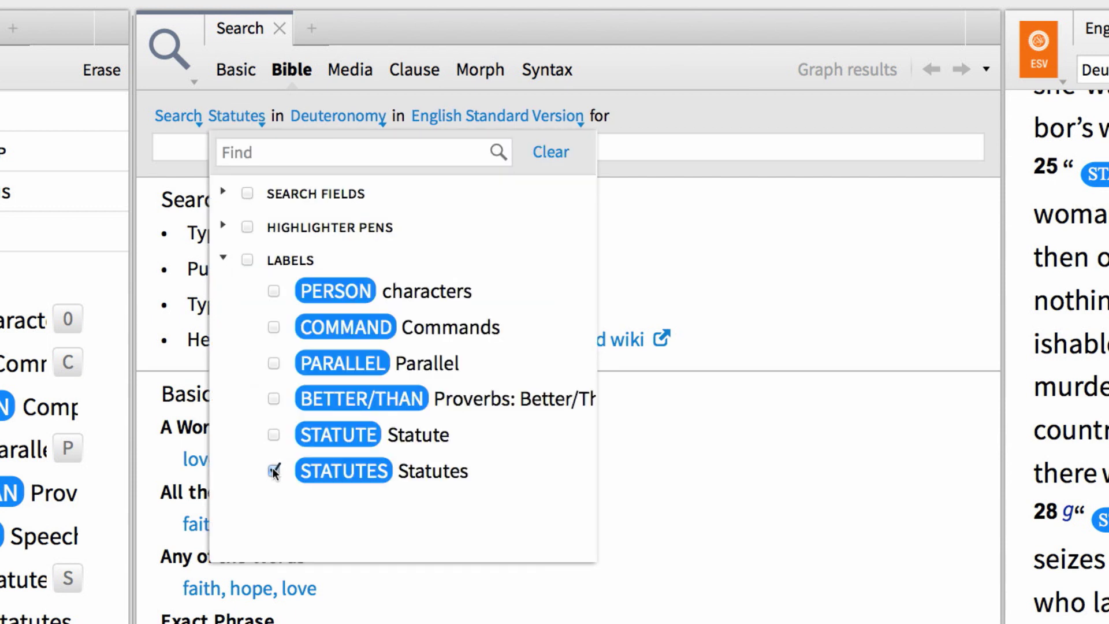
pyautogui.click(223, 254)
pyautogui.click(181, 138)
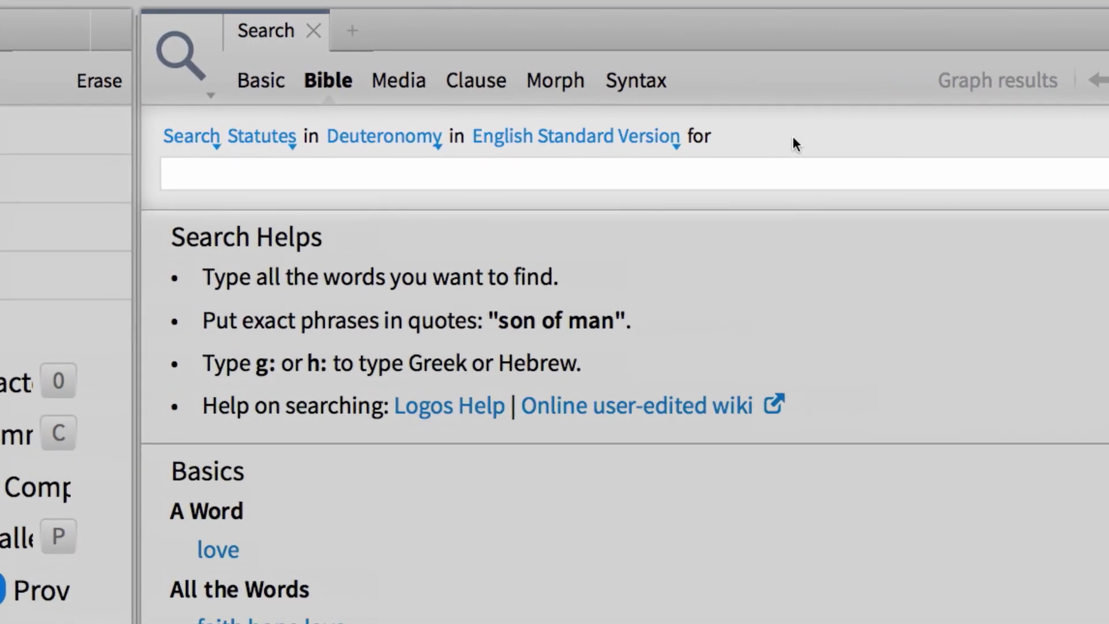
# Step: Run the query {Label Statutes WHERE Type = “Casuistic”}, returning 11 verses
pyautogui.write('Label Statute')
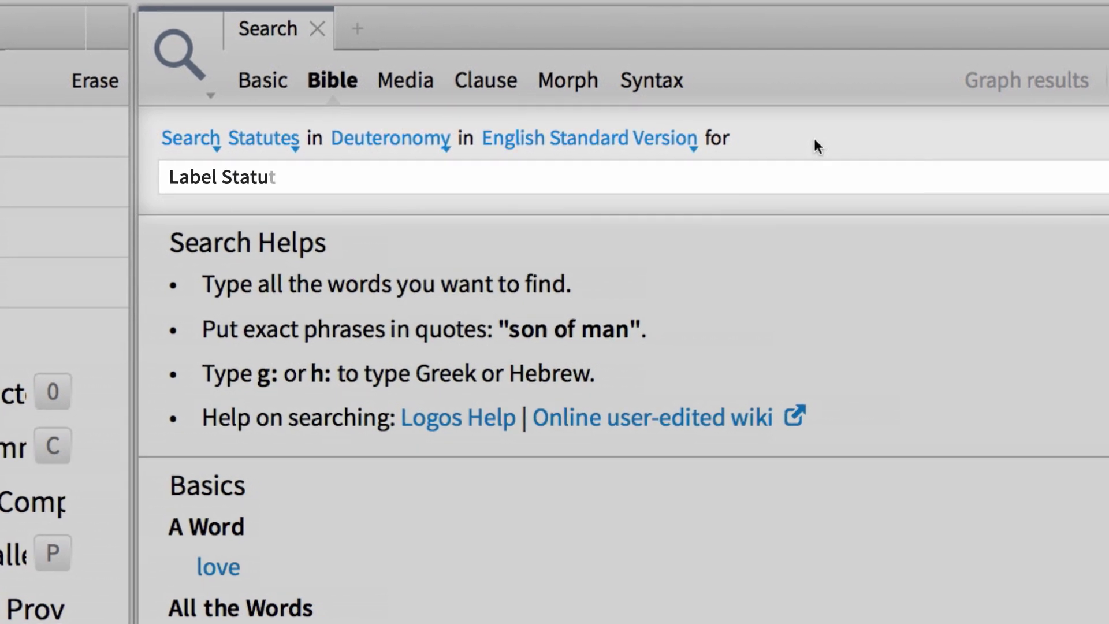
pyautogui.write('s WHERE')
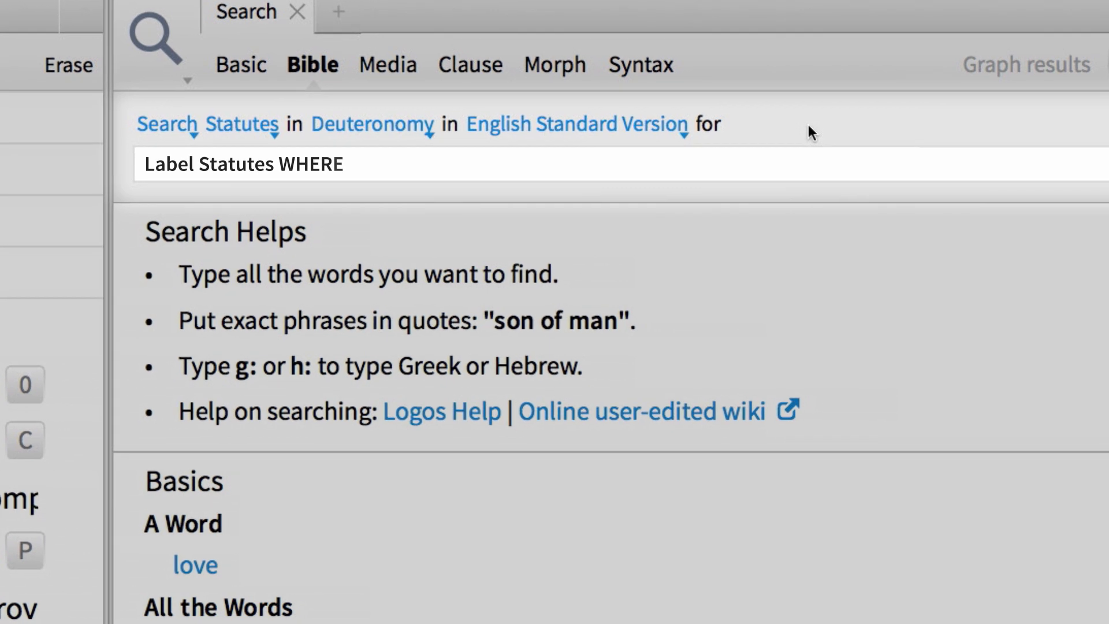
pyautogui.write(' Type')
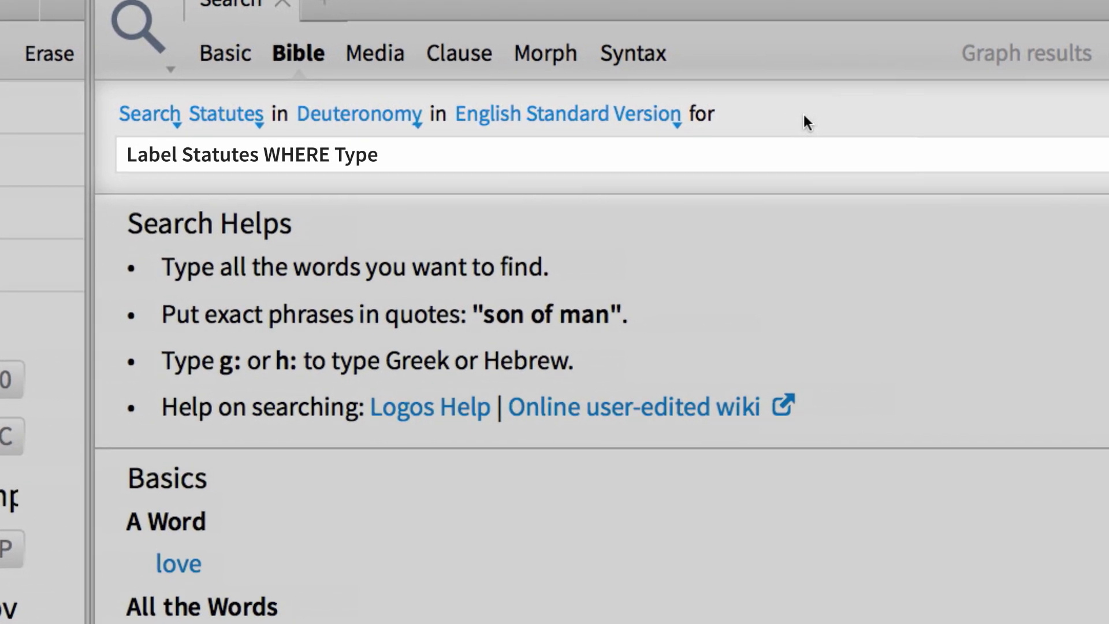
pyautogui.write(' =')
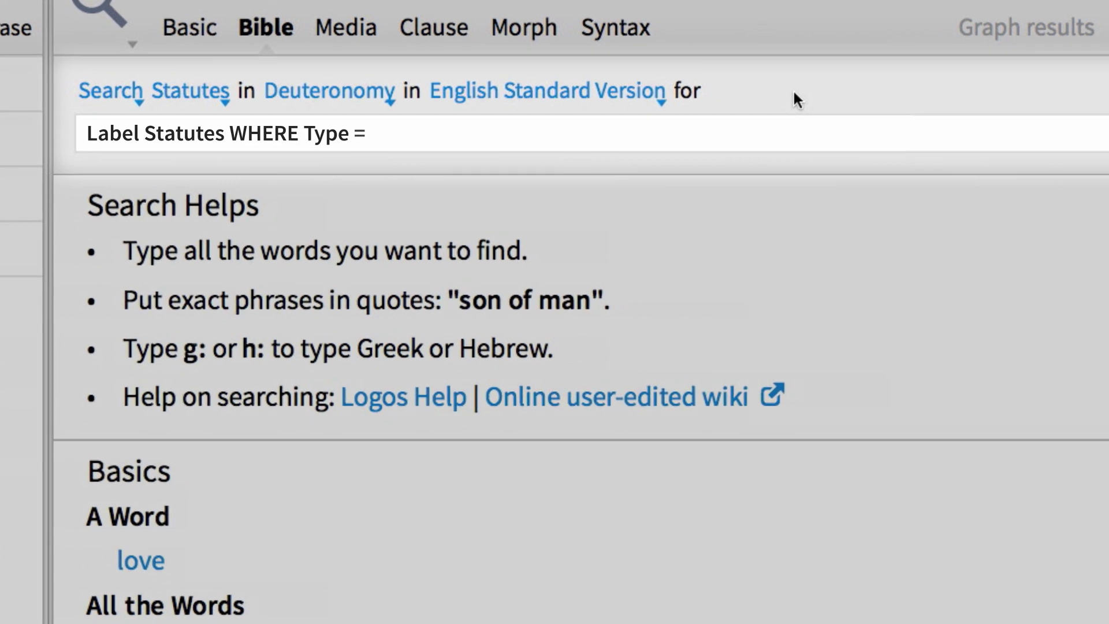
pyautogui.write(' “Casuistic”')
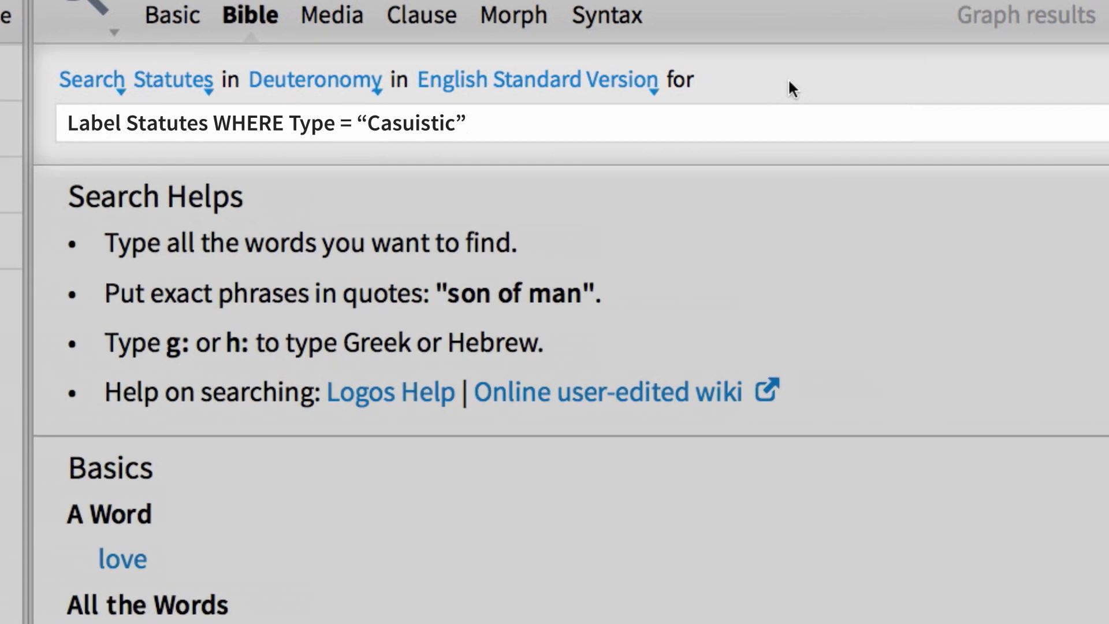
pyautogui.press('Home')
pyautogui.write('{')
pyautogui.press('End')
pyautogui.write('}')
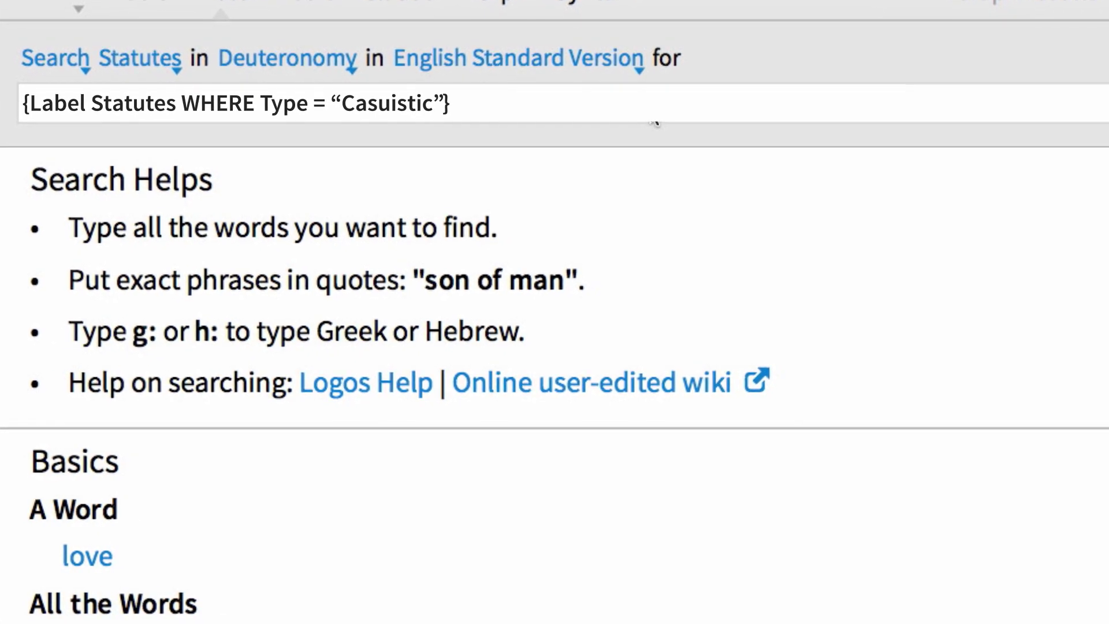
pyautogui.press('Return')
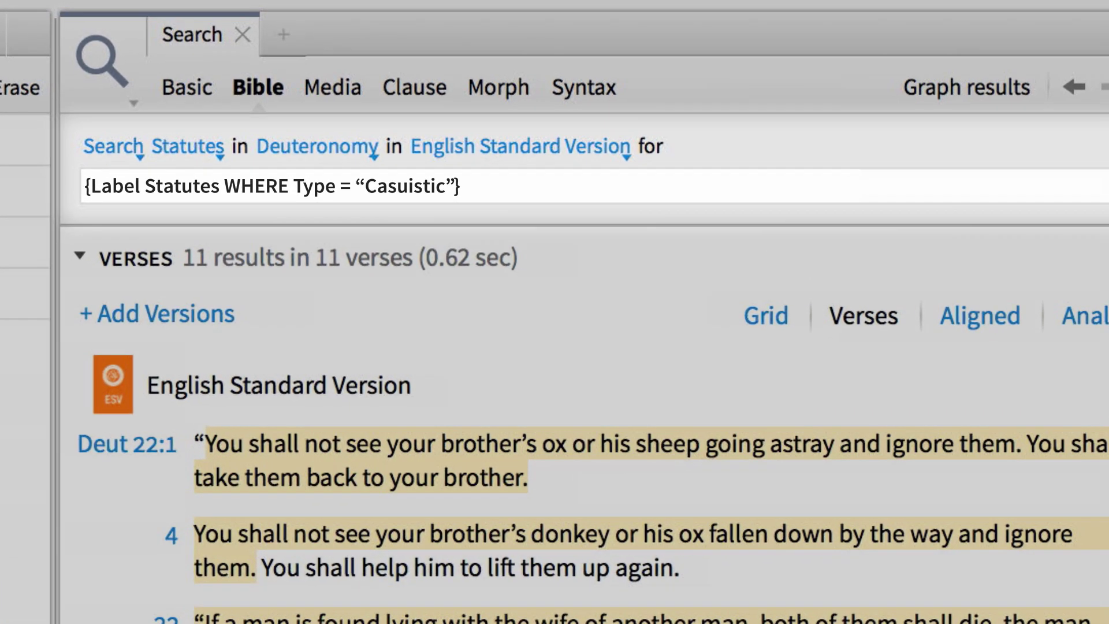
# Step: Add AND Decalogue = 7 to the query, rerun for 2 results, then delete the 7
pyautogui.write('AND ')
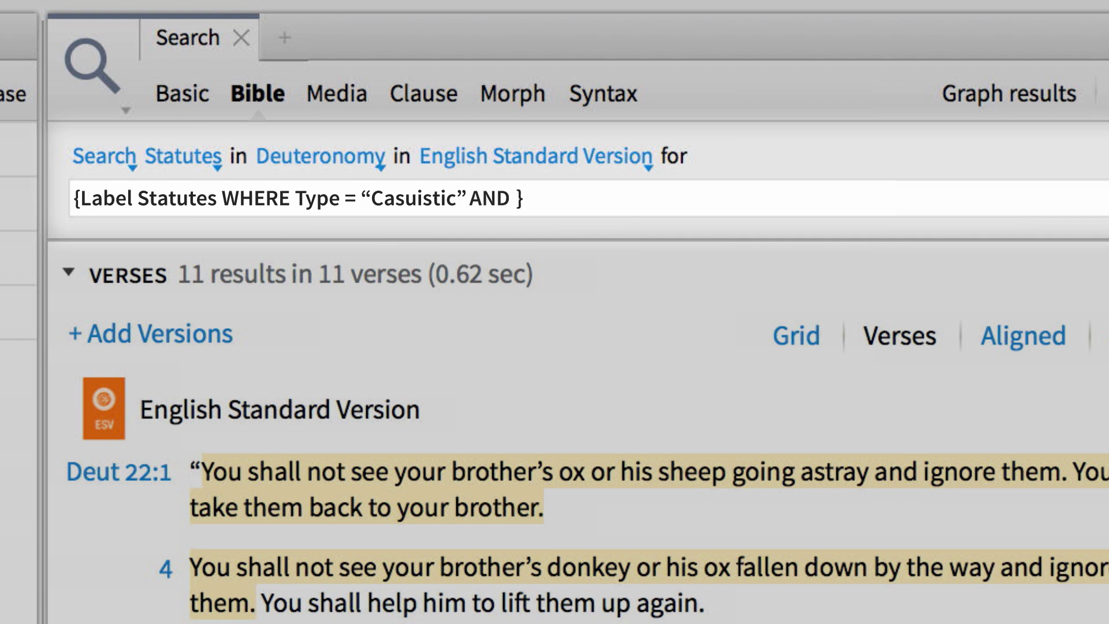
pyautogui.write(' Decalogue = ')
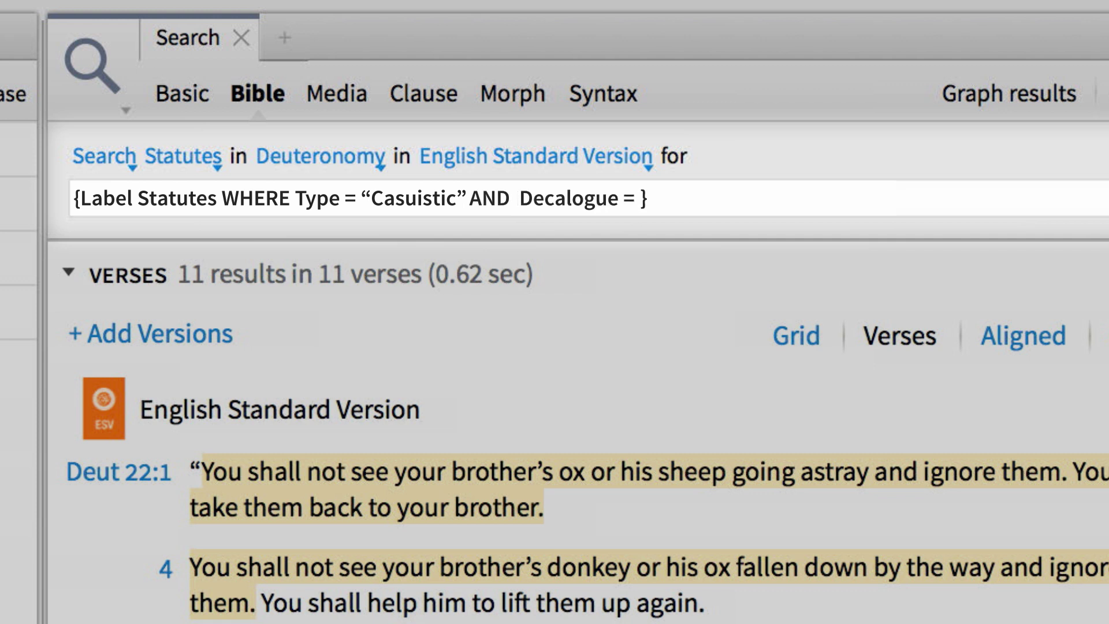
pyautogui.write('7')
pyautogui.press('Return')
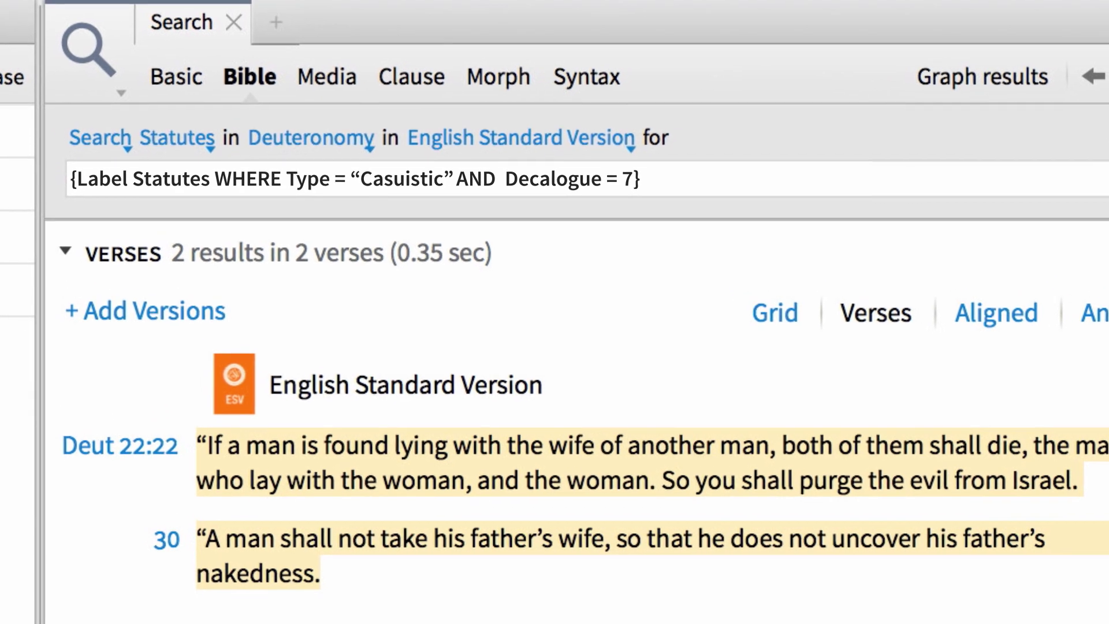
pyautogui.press('BackSpace')
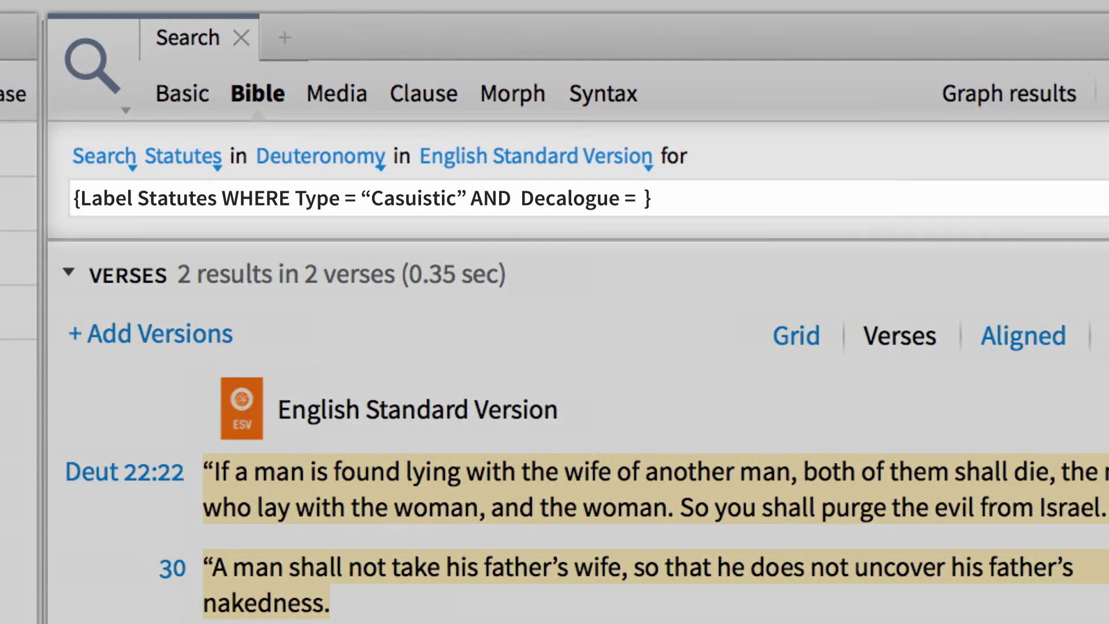
# Step: Set Decalogue = 10, prefix the query with <Sense virgin>, and rerun it
pyautogui.write('10')
pyautogui.click(73, 198)
pyautogui.write('<Sense ')
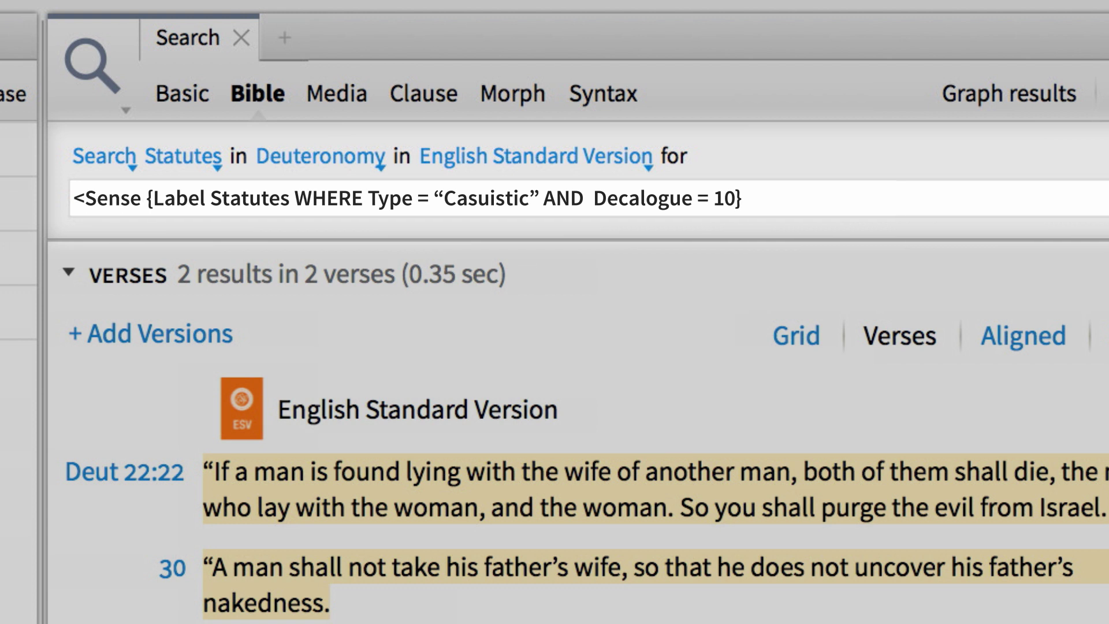
pyautogui.write('virgin>')
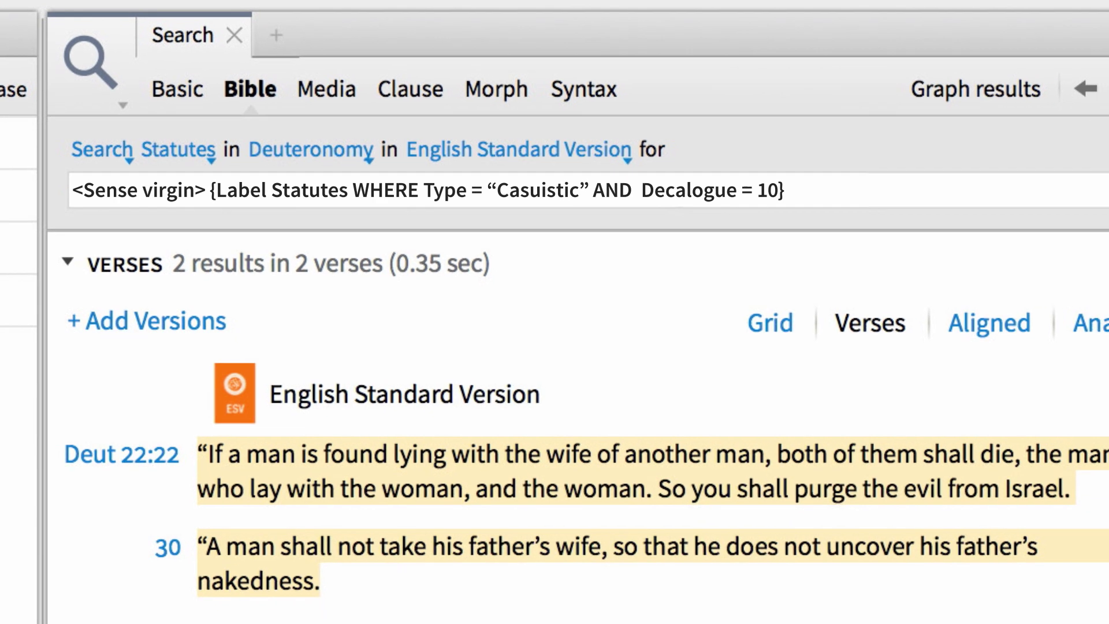
pyautogui.press('Return')
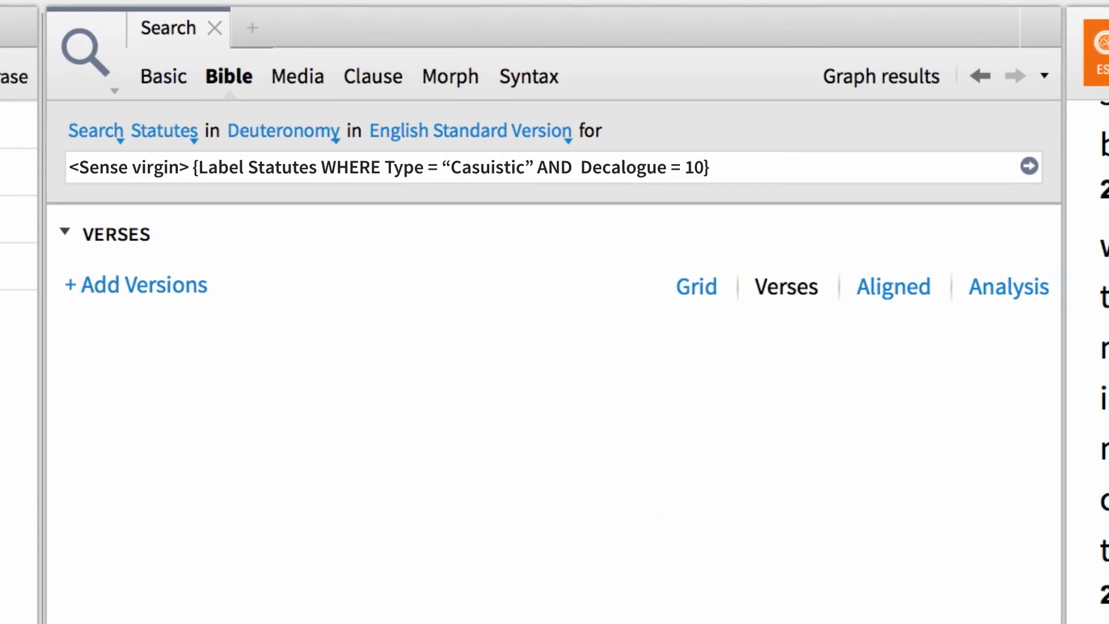